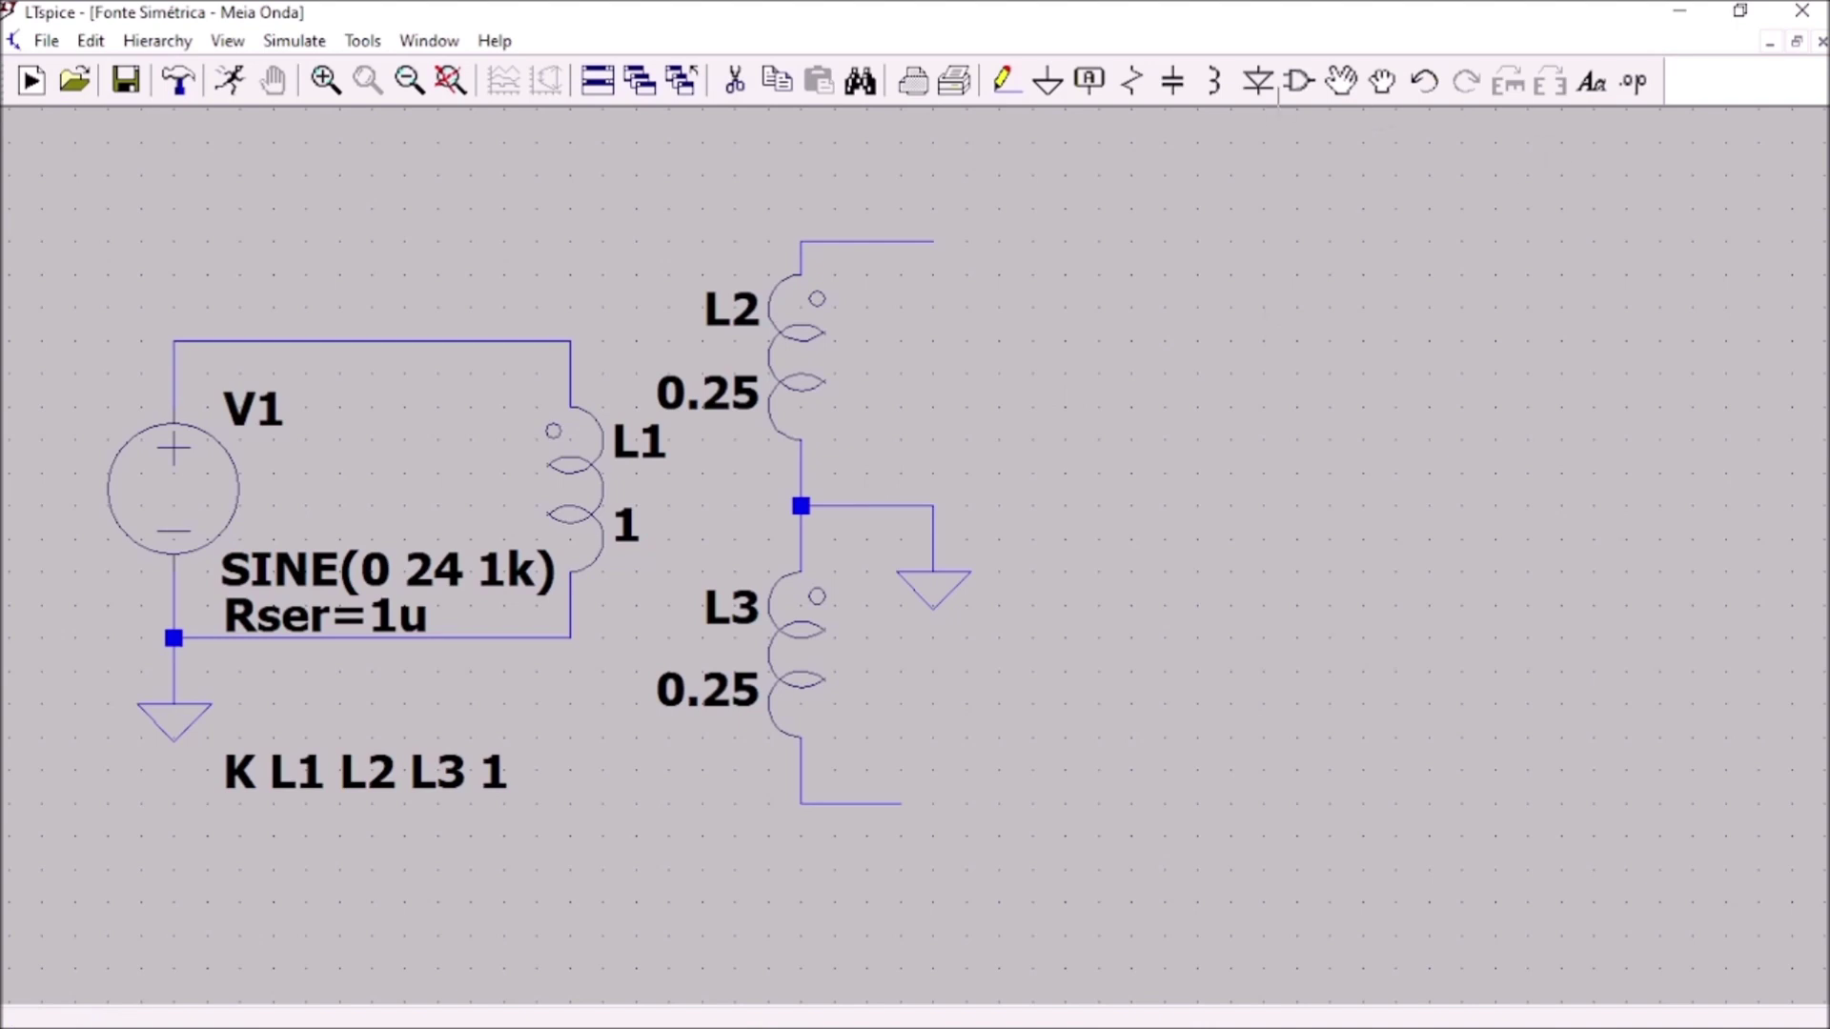
# - Place one diode pointing away from L2's upper wire and another pointing toward L3's lower wire, each joined to its wire end
pyautogui.click(1258, 82)
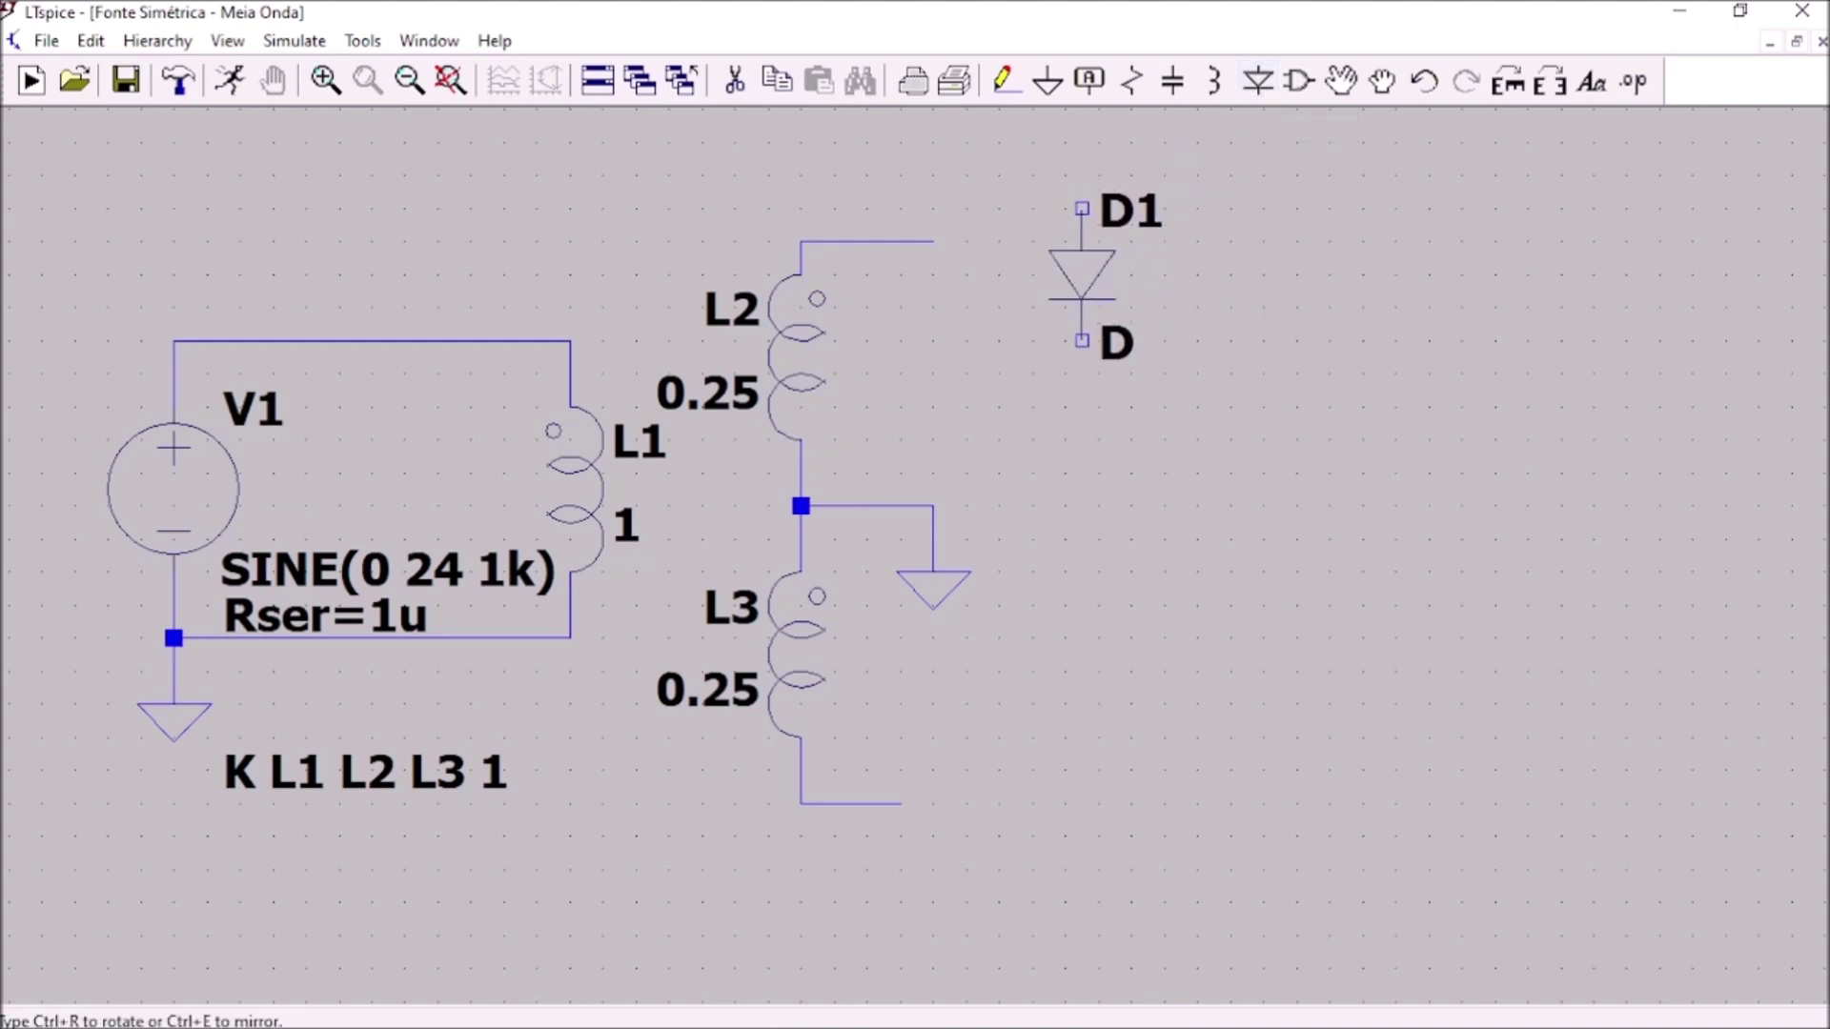
pyautogui.hotkey('ctrl', 'r')
pyautogui.hotkey('ctrl', 'r')
pyautogui.hotkey('ctrl', 'r')
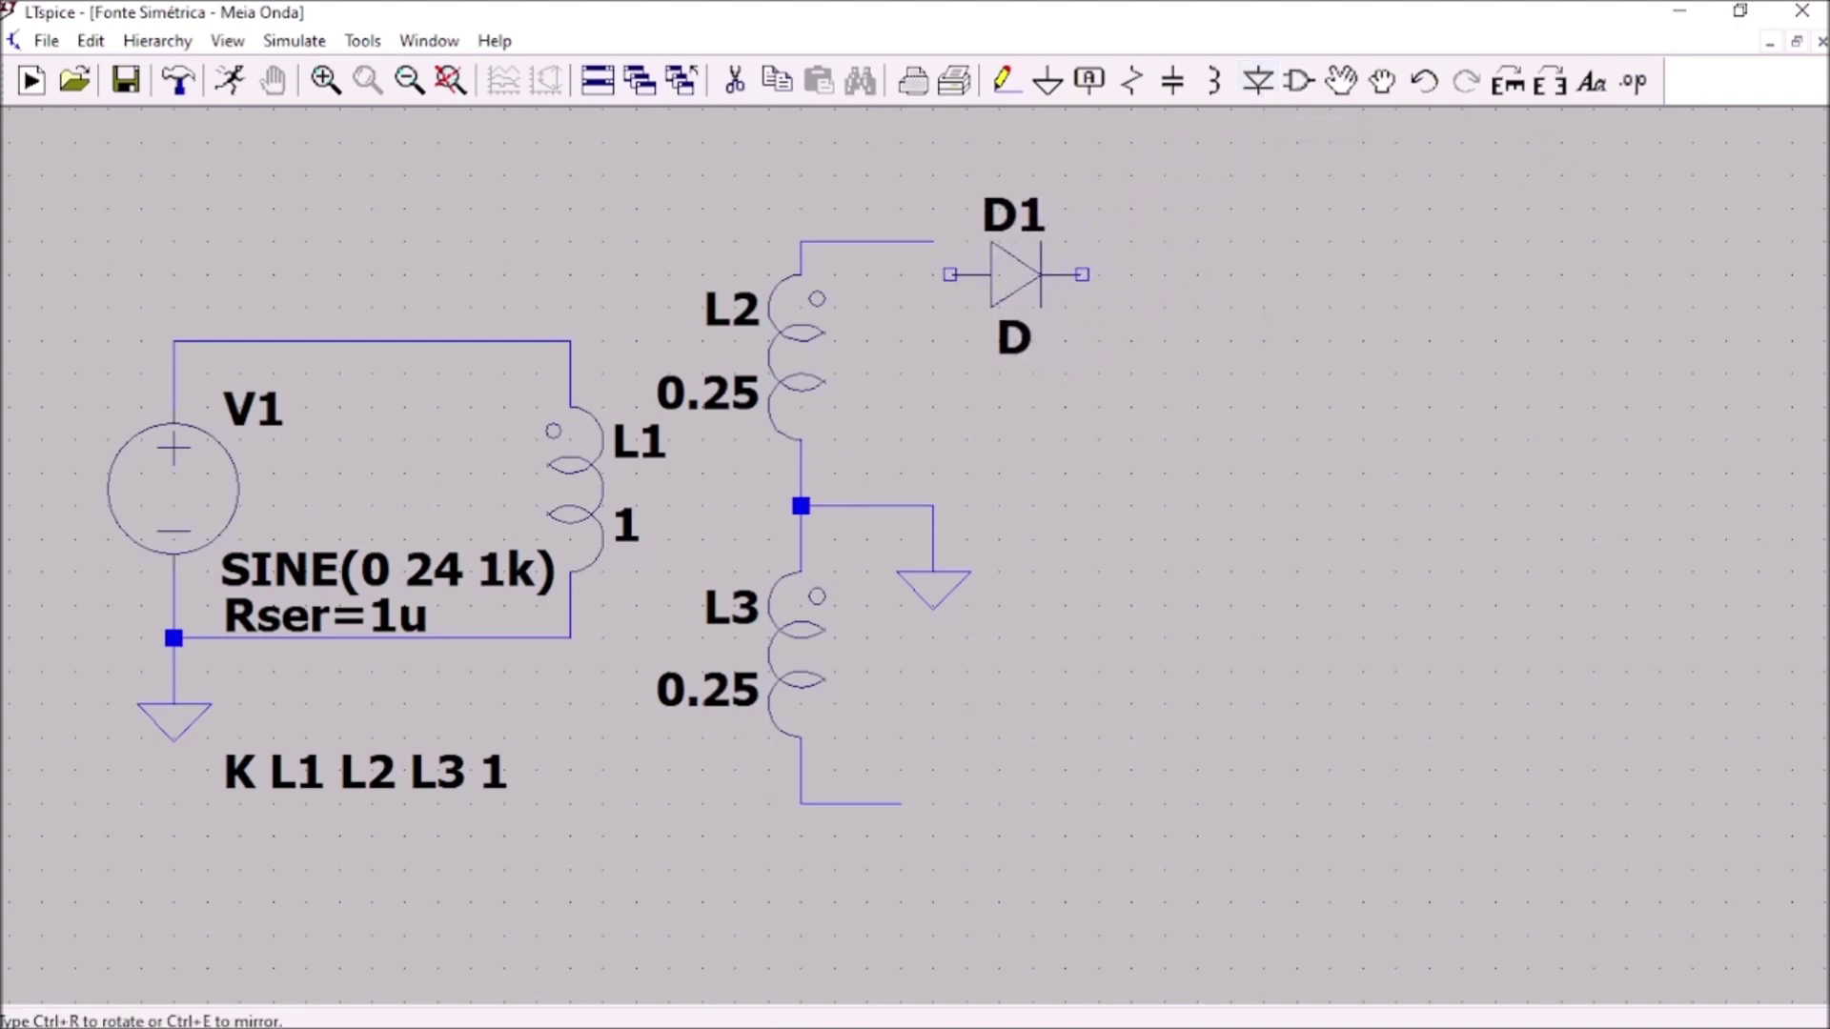
pyautogui.click(999, 241)
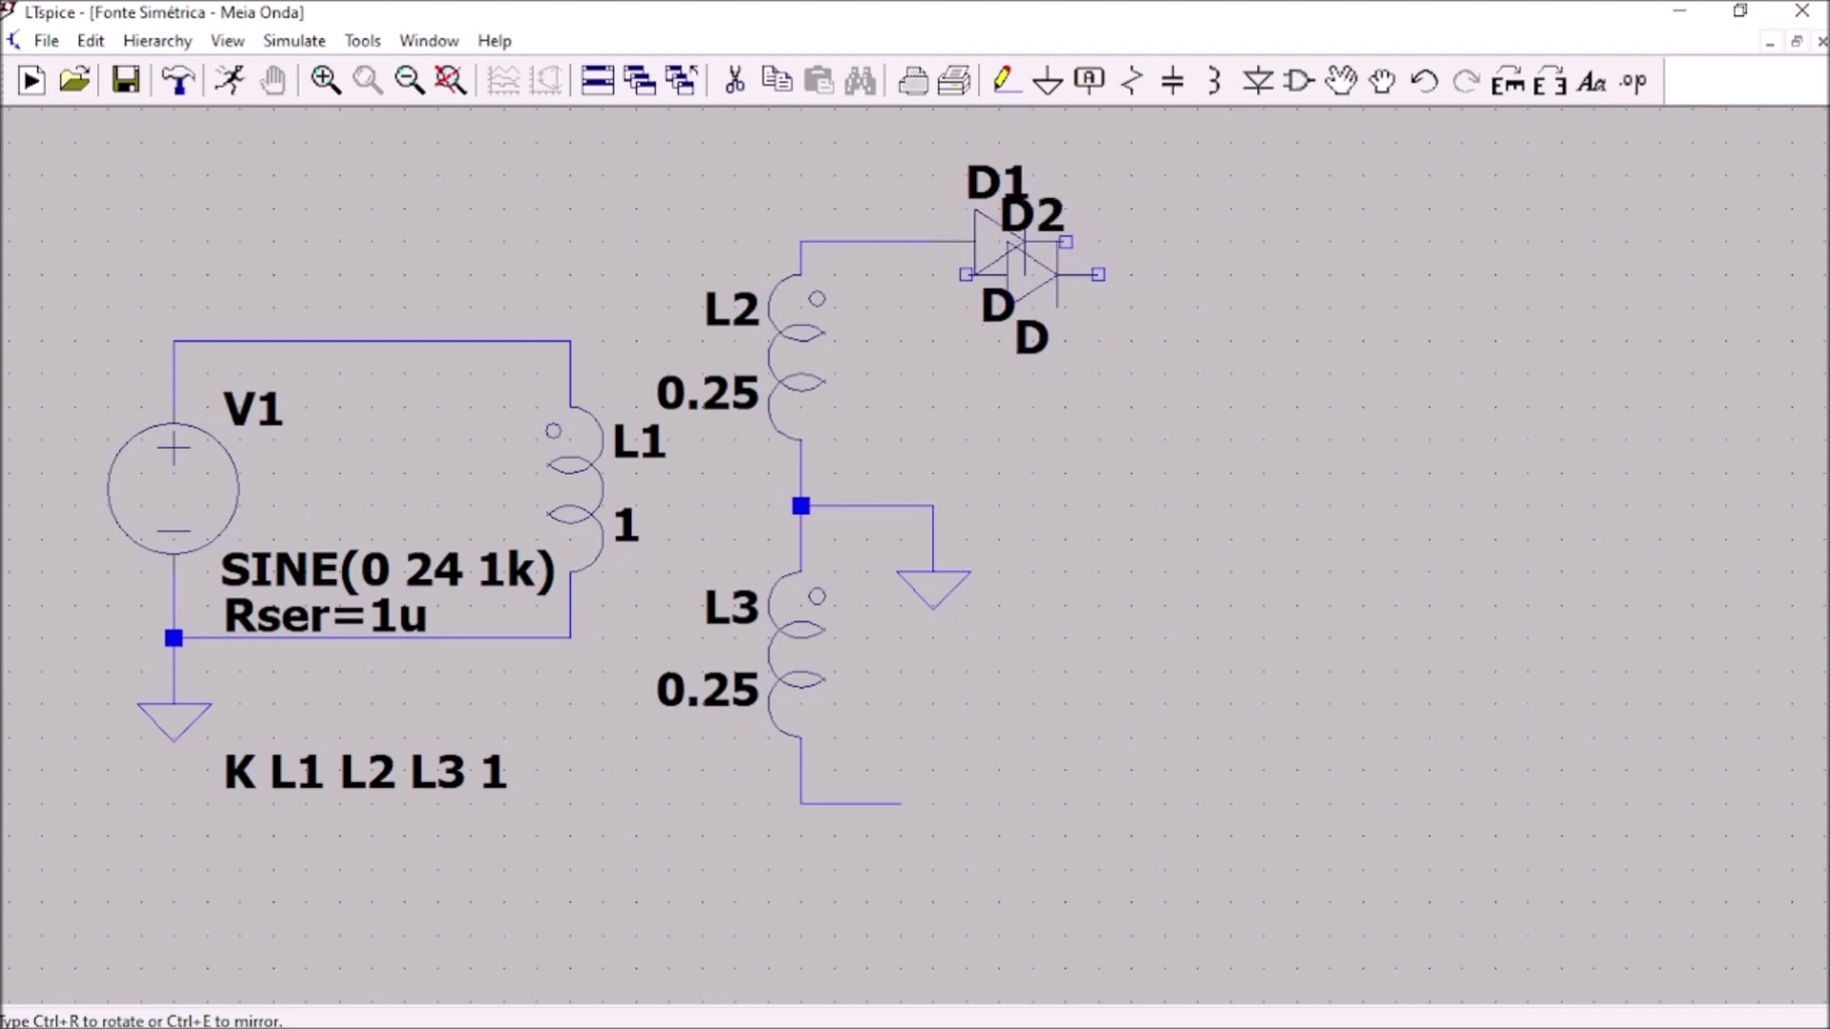
pyautogui.hotkey('ctrl', 'r')
pyautogui.hotkey('ctrl', 'r')
pyautogui.click(966, 803)
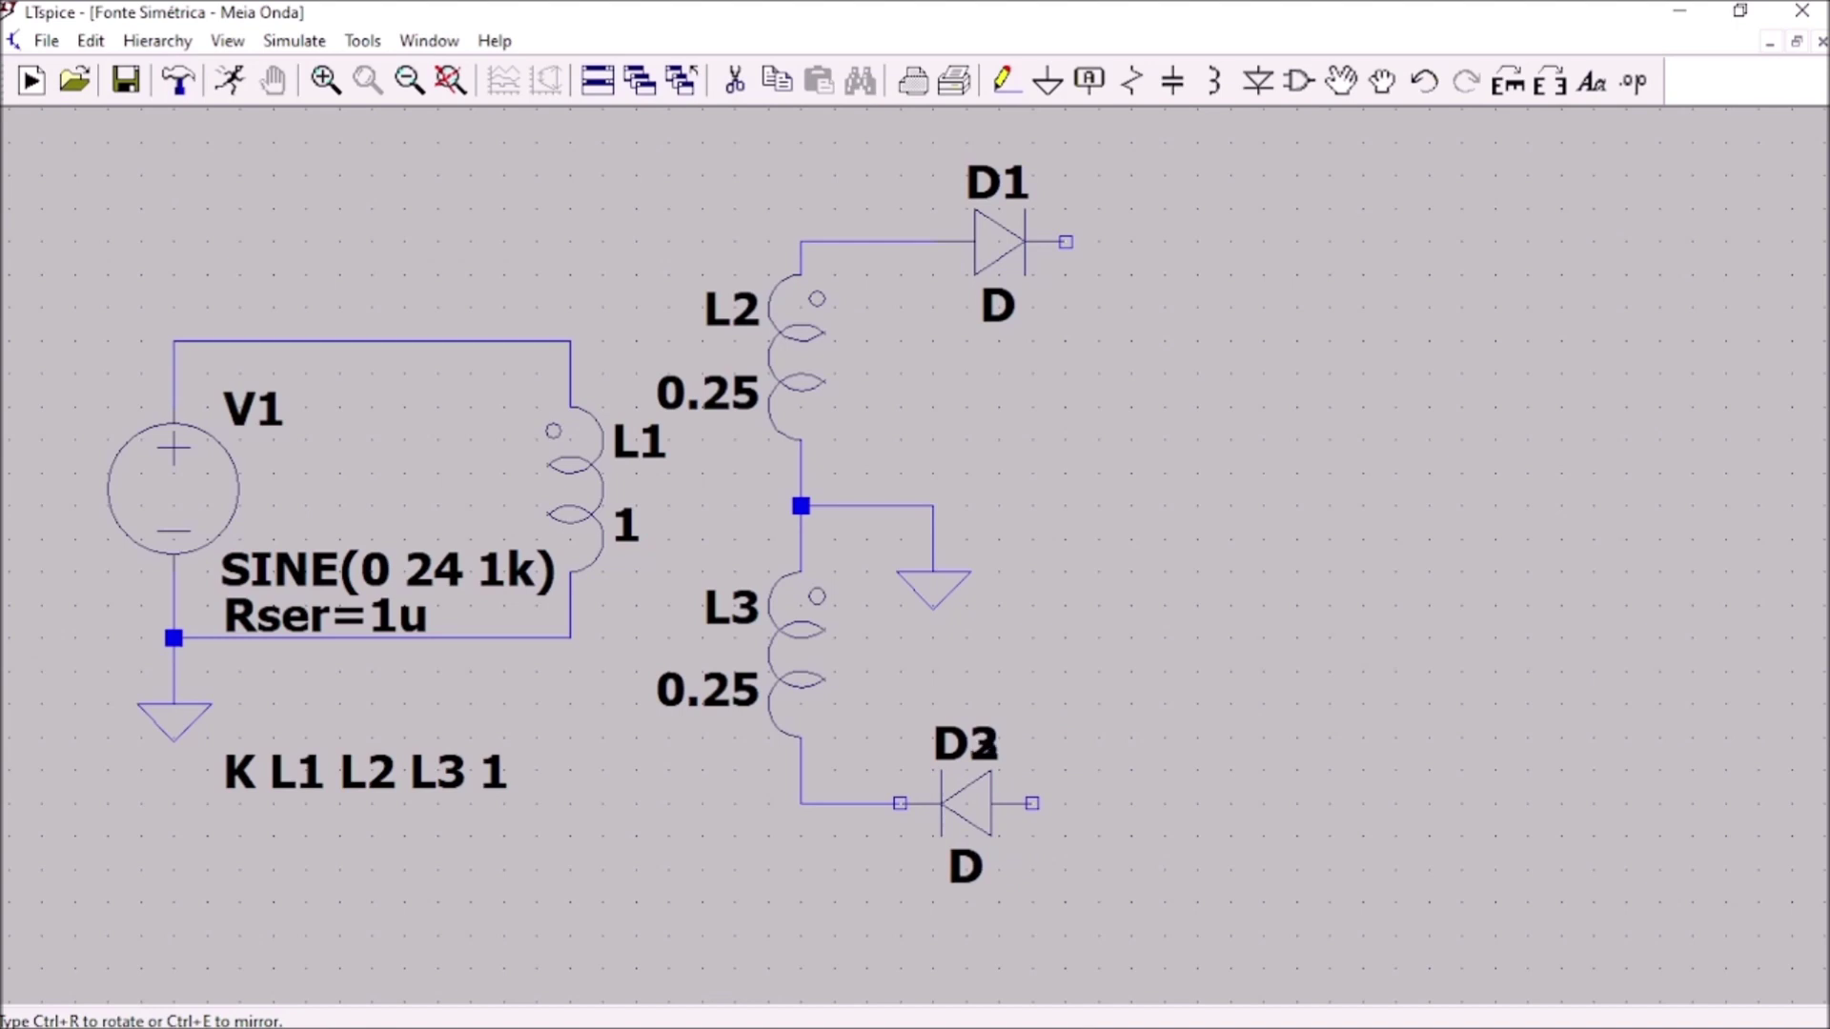
pyautogui.press('Escape')
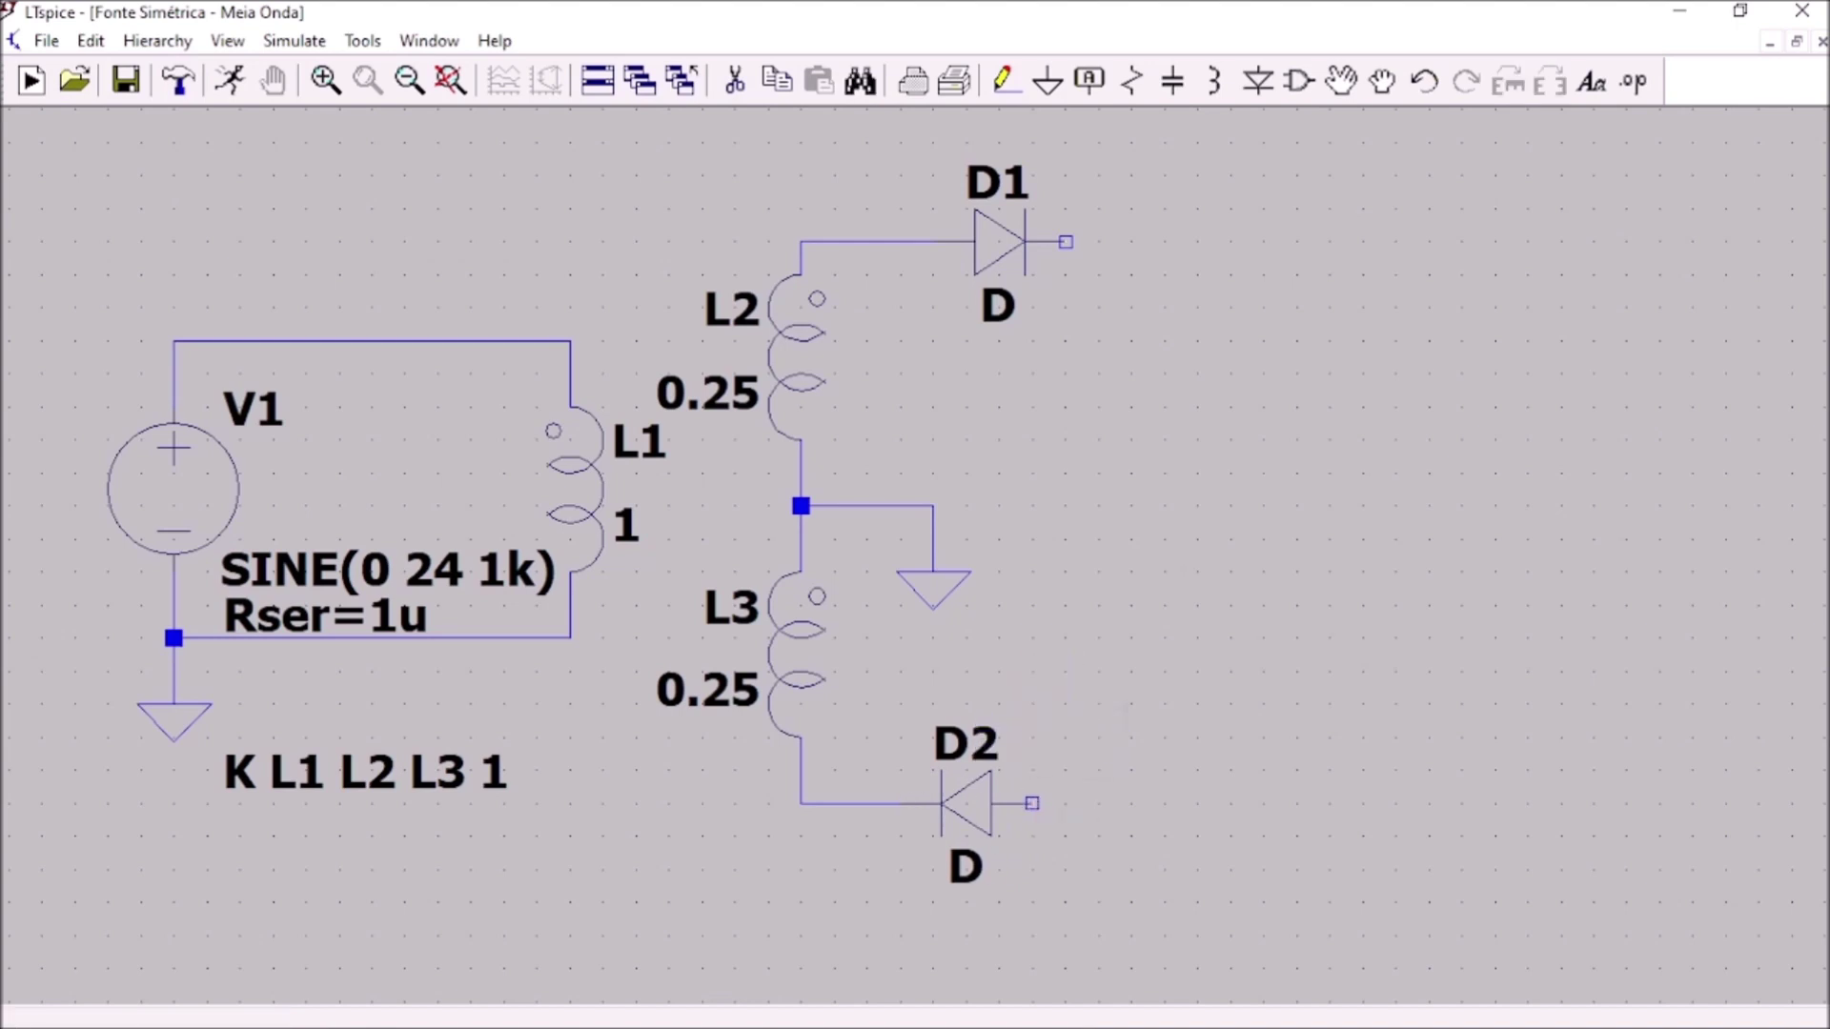
# - Place two vertical capacitors one above the other, beyond the diodes, level with L2 and L3
pyautogui.click(1173, 81)
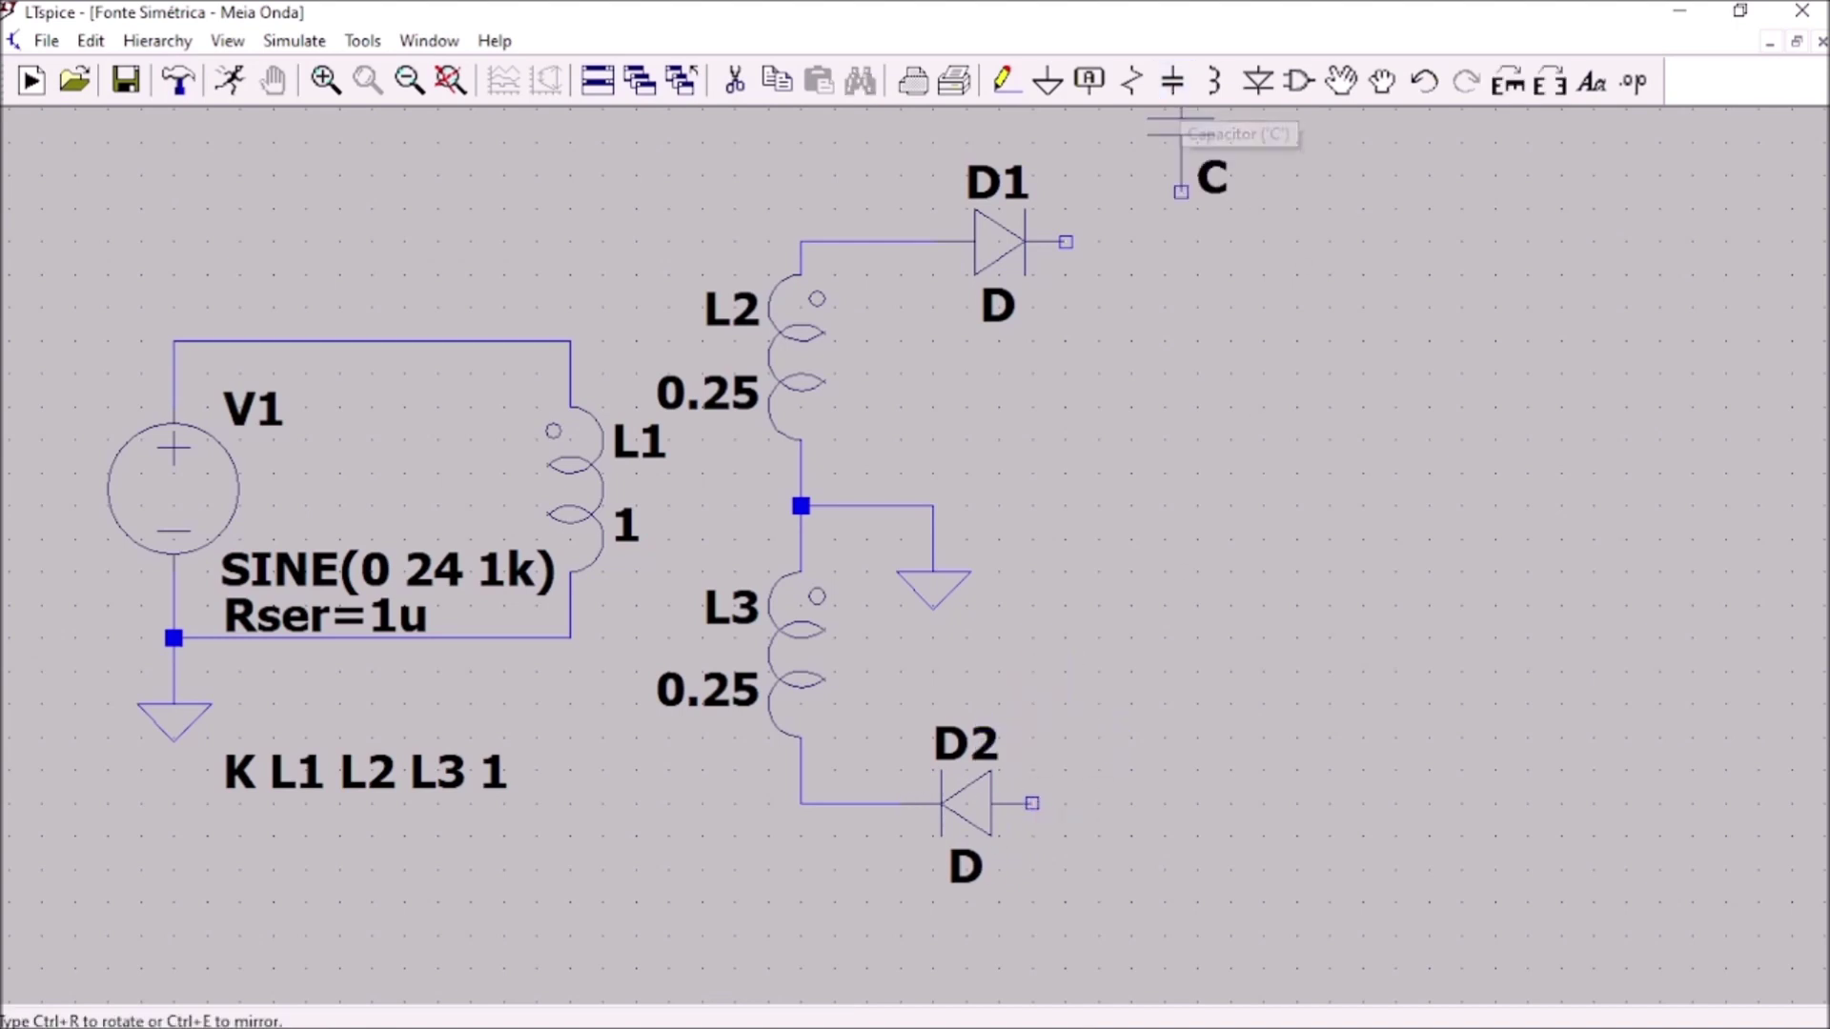
pyautogui.click(1230, 372)
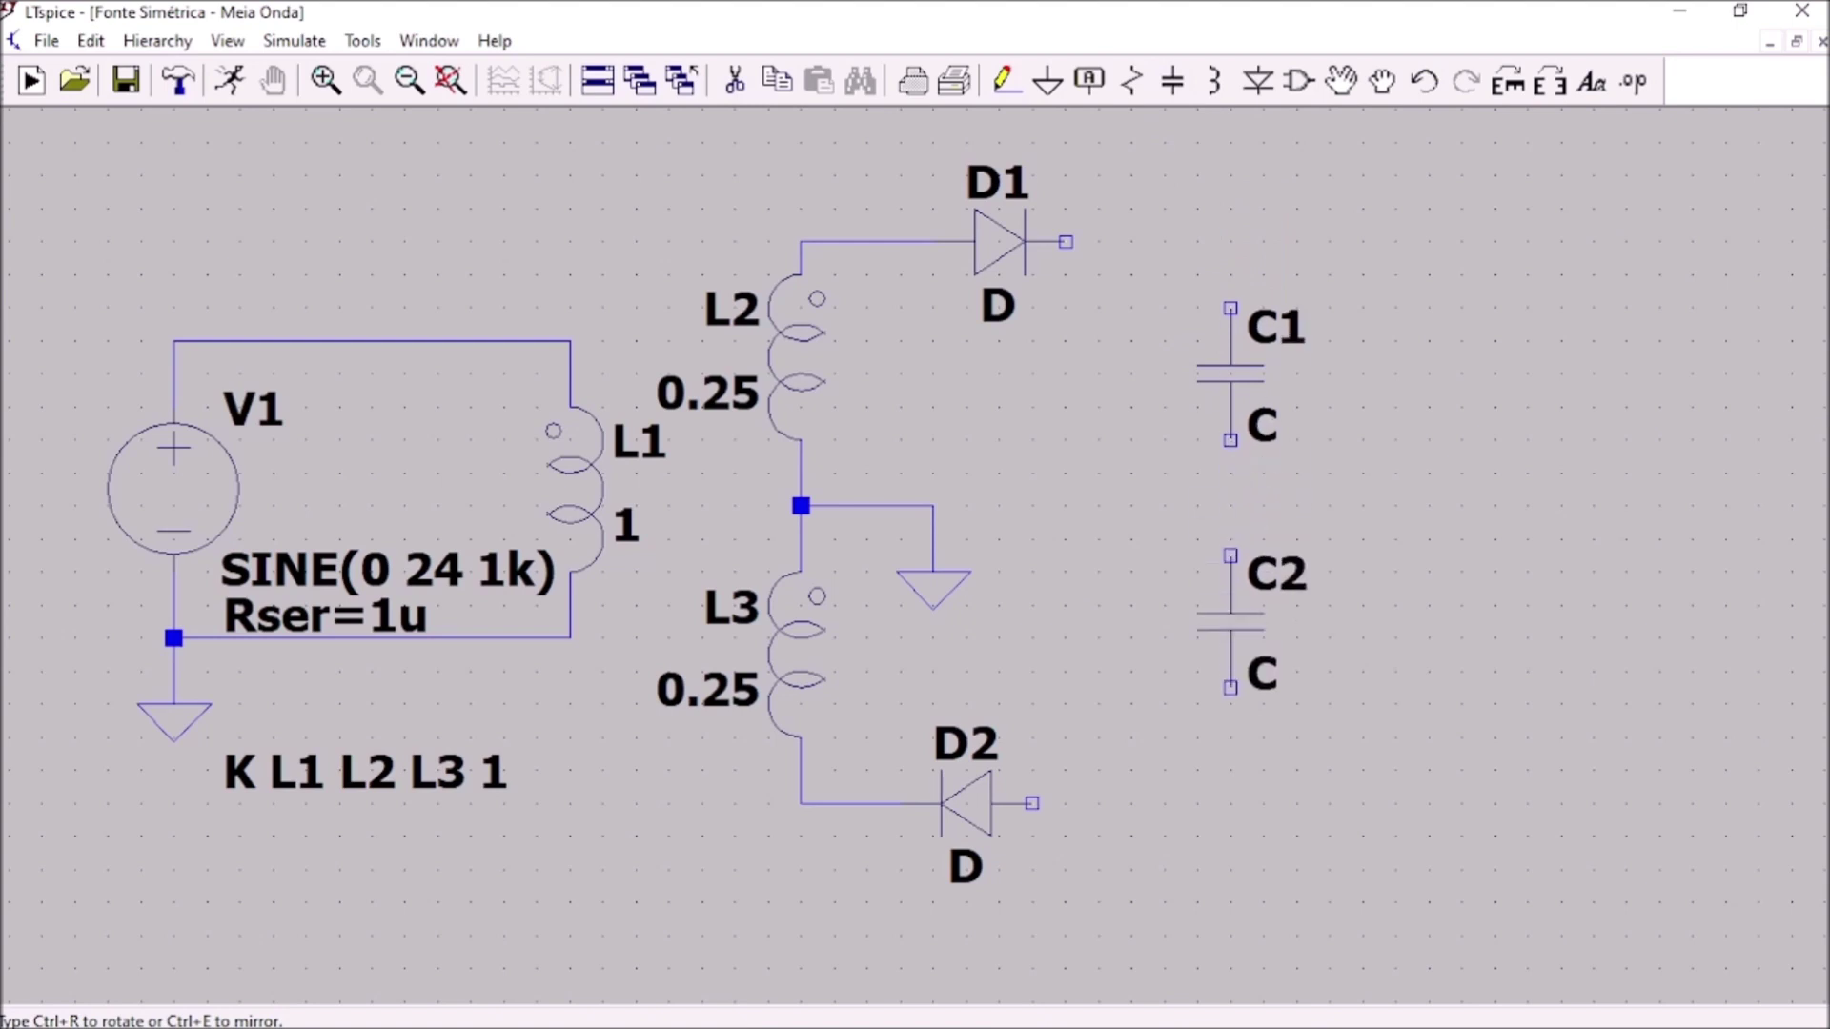
pyautogui.click(1230, 670)
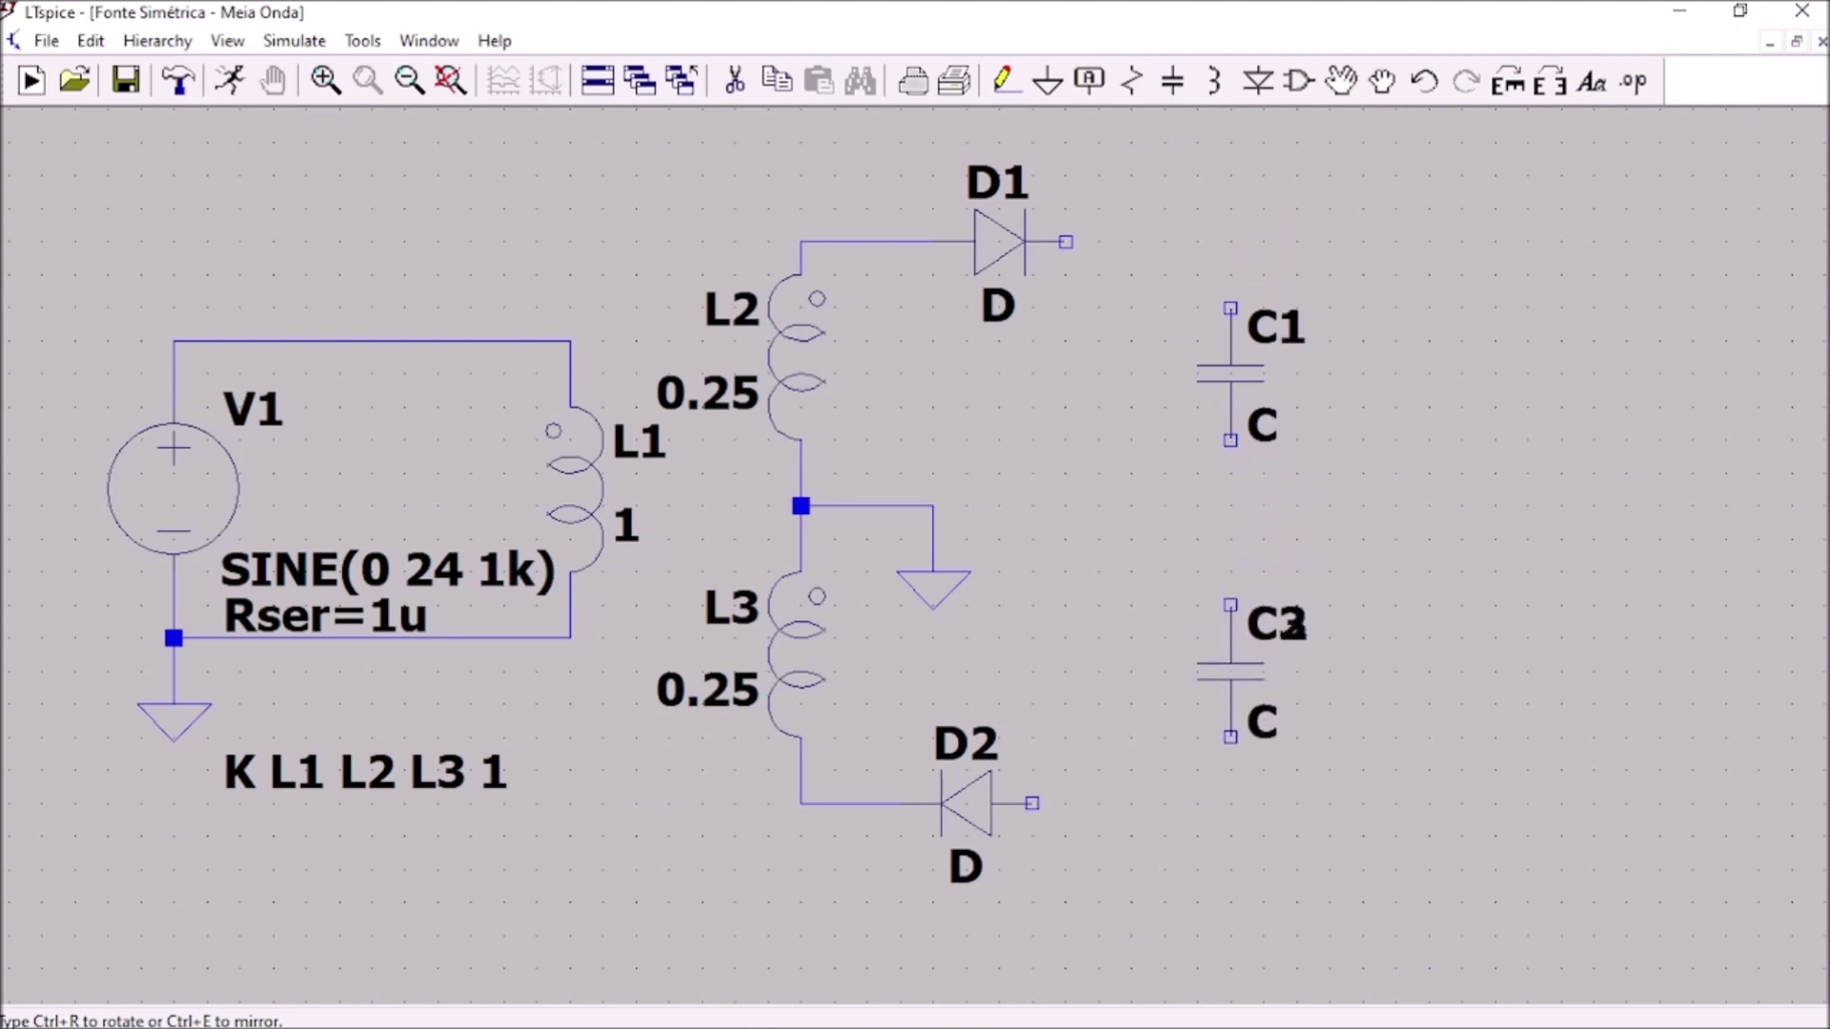
pyautogui.press('Escape')
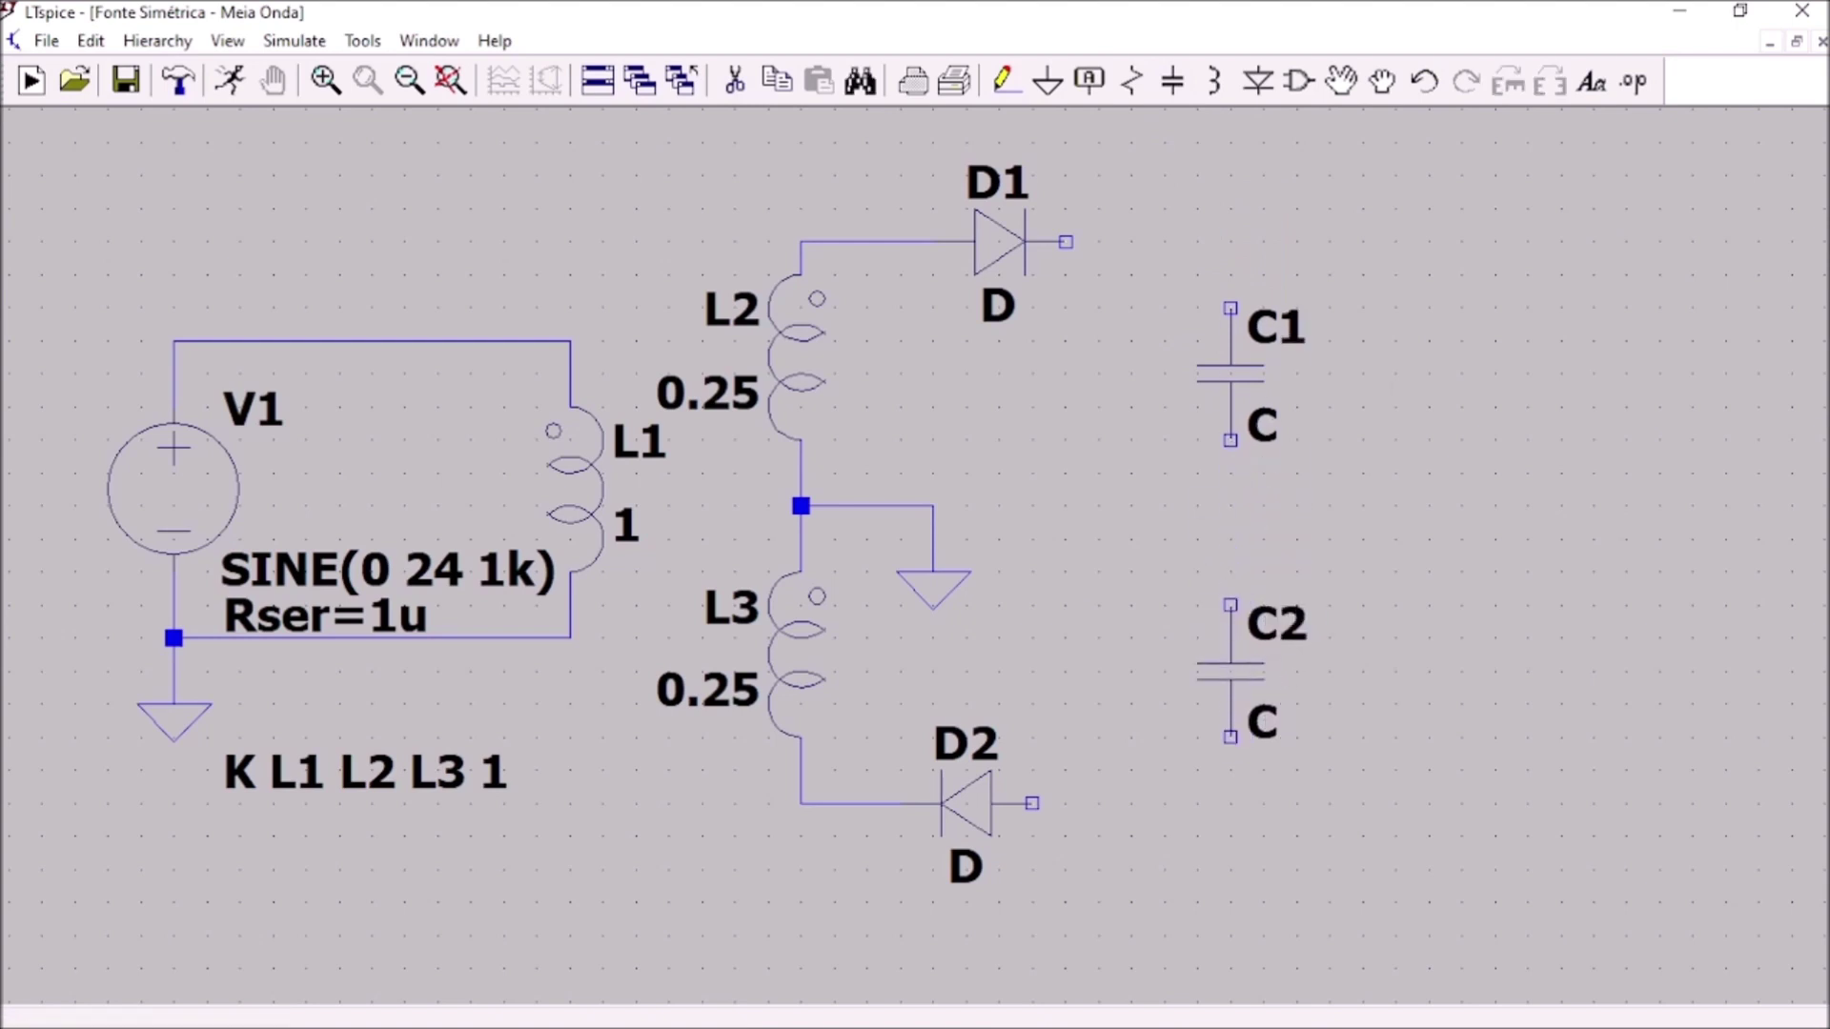
# - Place two vertical resistors one above the other, beyond and level with capacitors C1 and C2
pyautogui.click(1132, 81)
pyautogui.click(1462, 391)
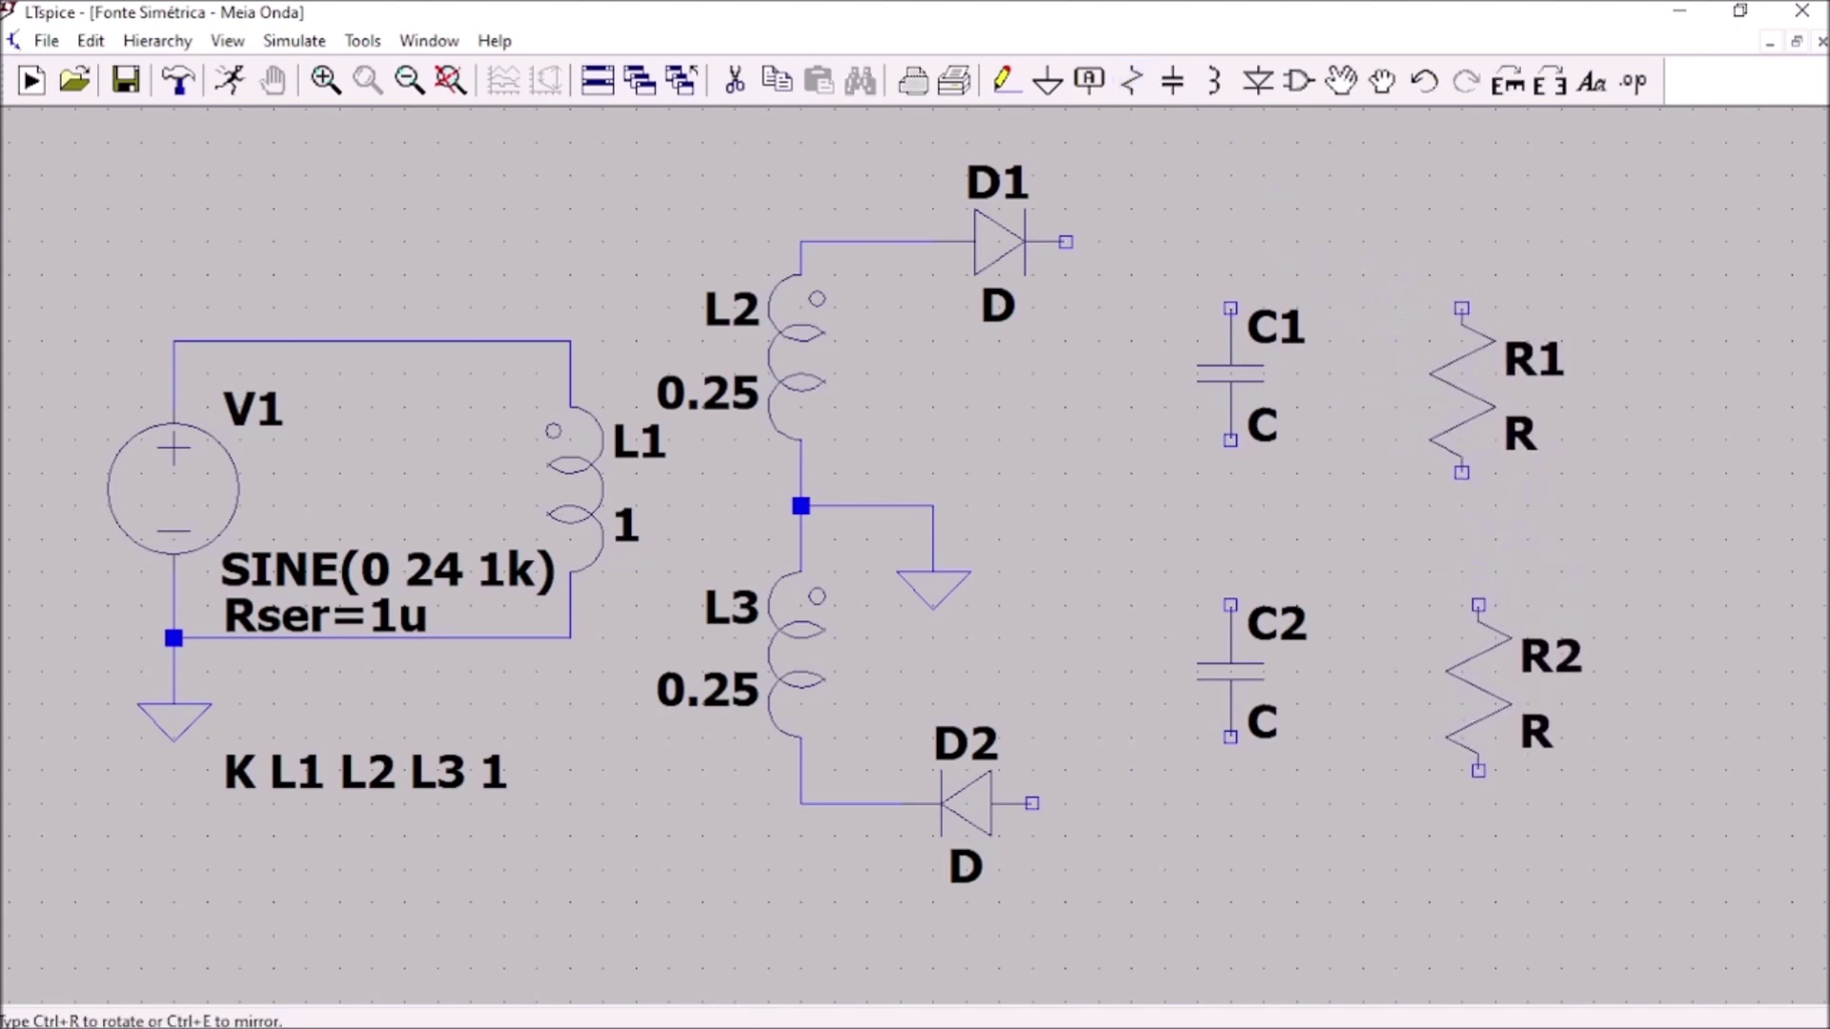
pyautogui.click(1462, 688)
pyautogui.press('Escape')
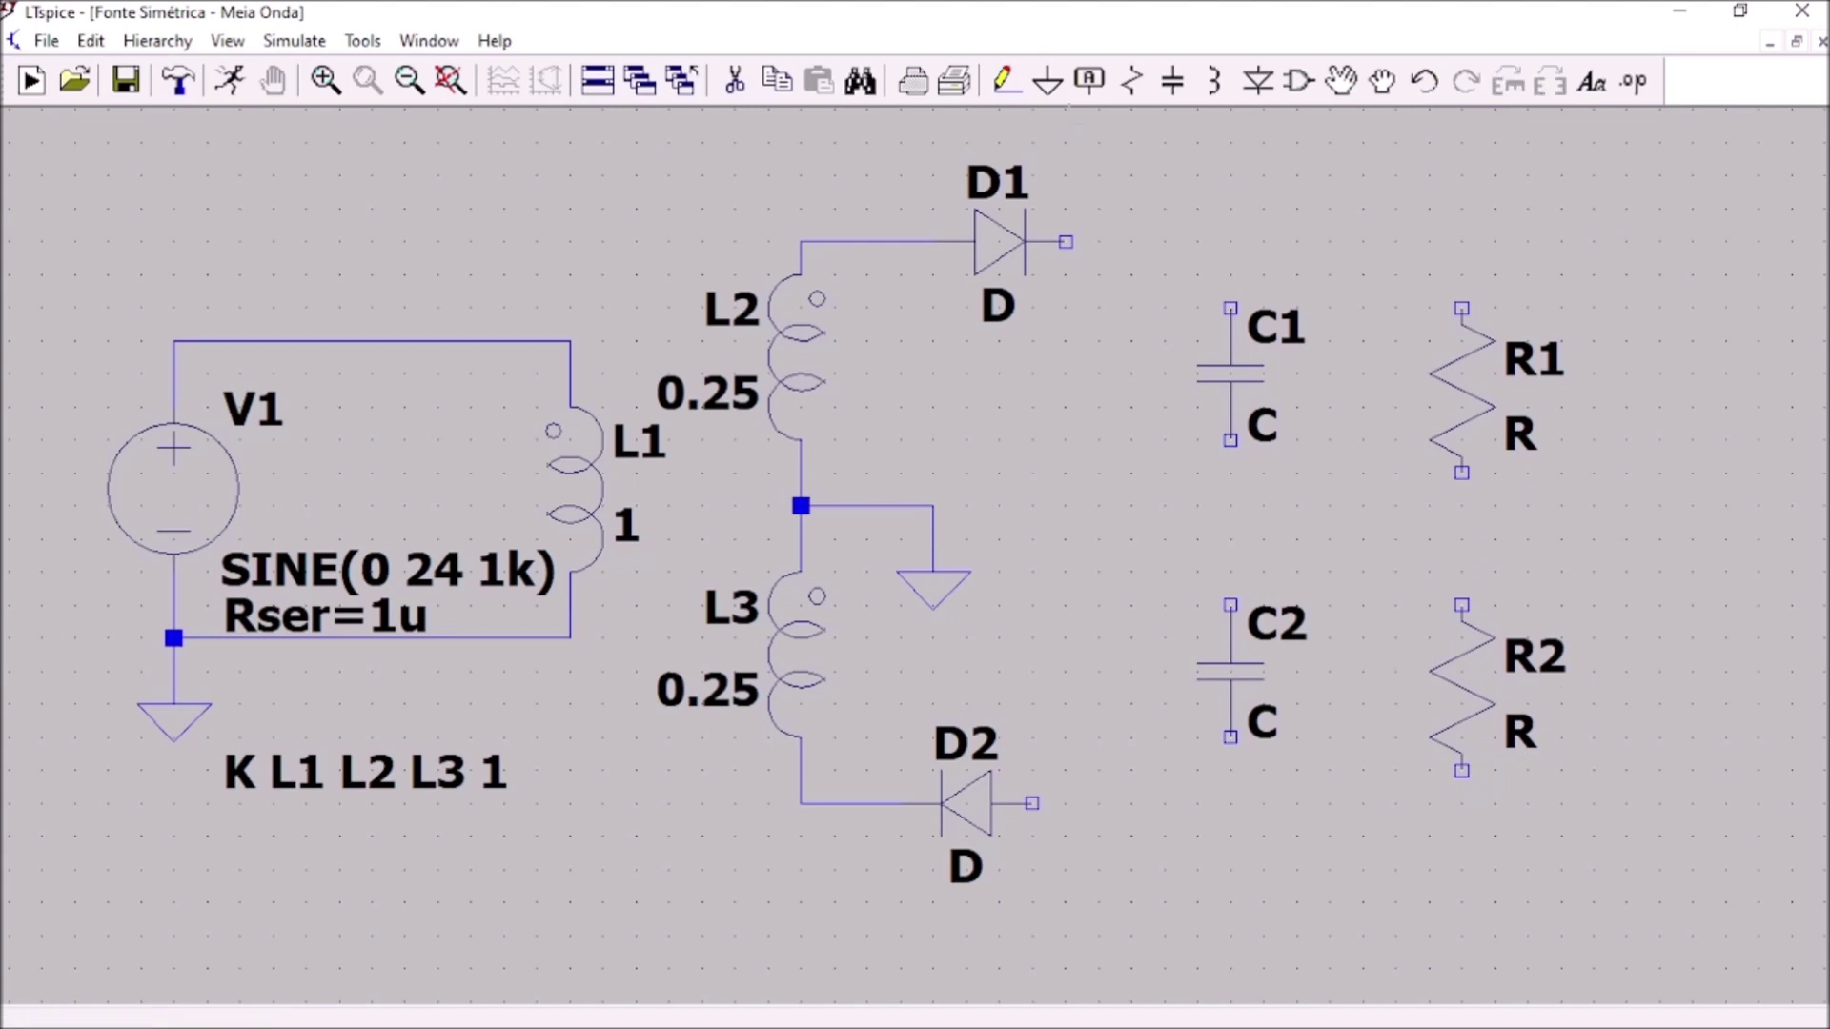
# - Wire D1's cathode to the top of R1, join R1 to R2 in series, and connect R2's lower end to D2's anode
pyautogui.click(1004, 82)
pyautogui.click(1066, 242)
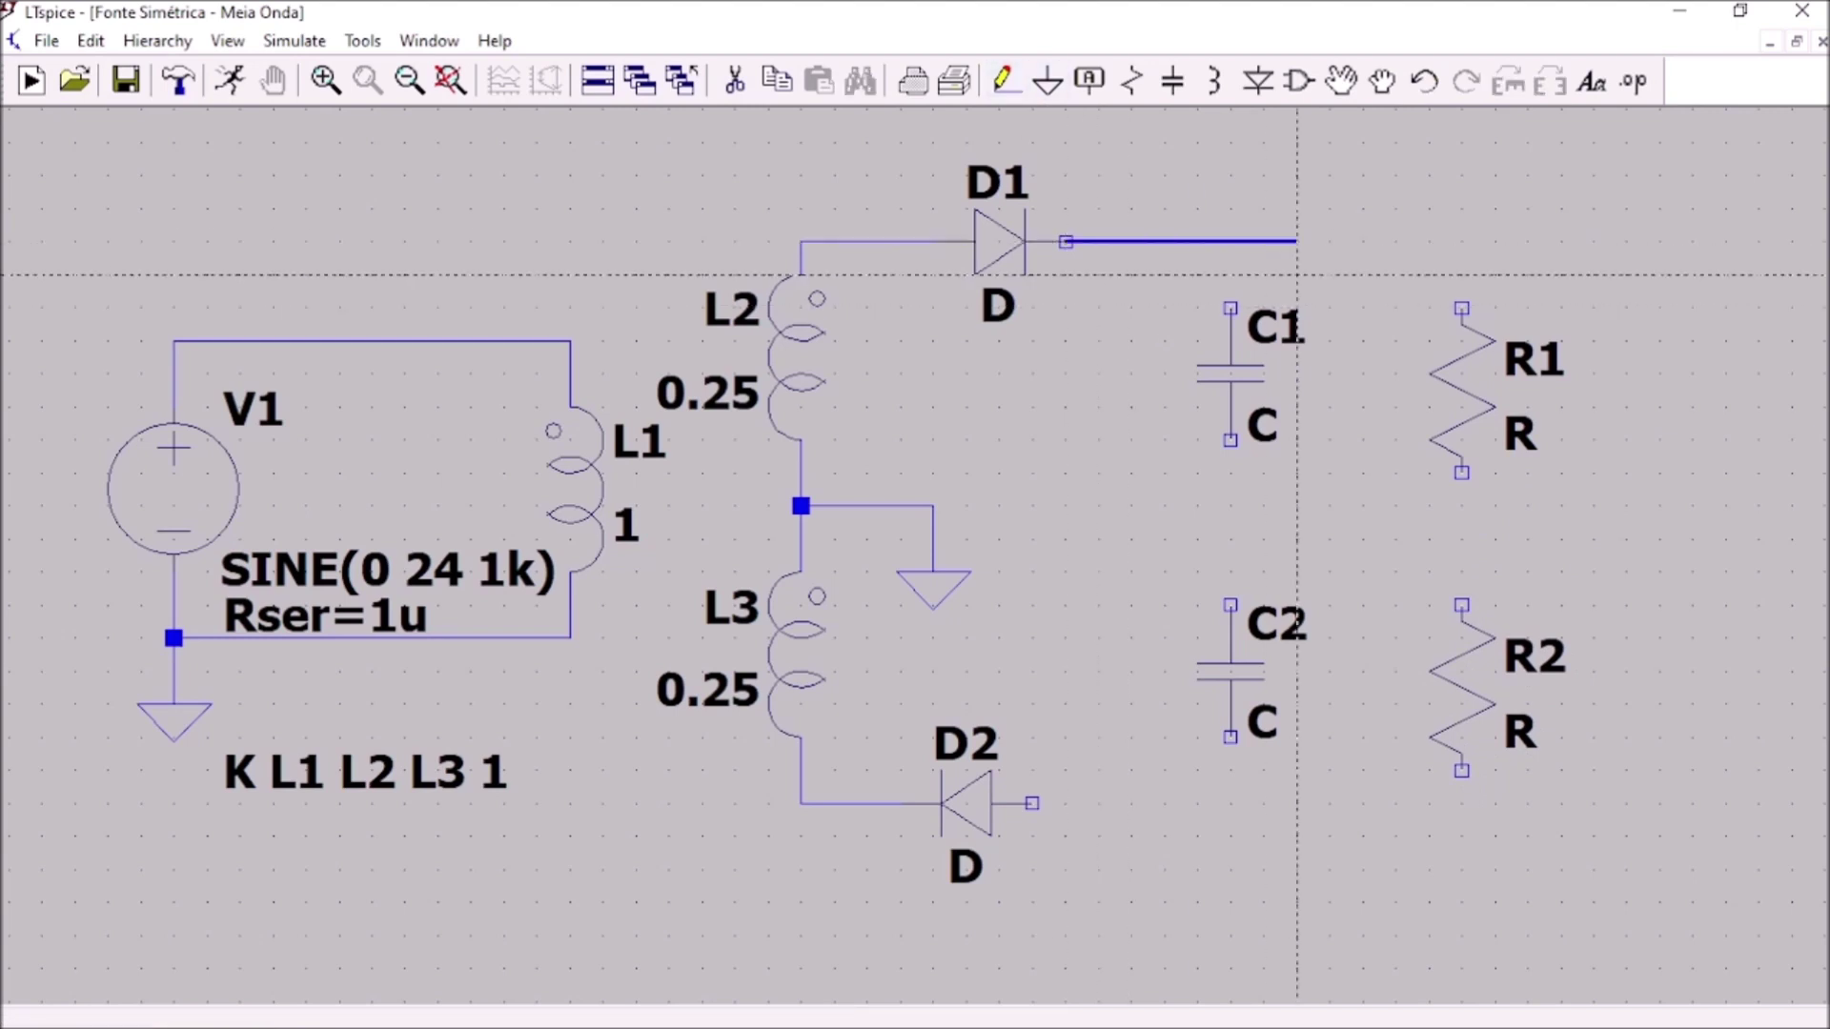
pyautogui.click(1462, 241)
pyautogui.click(1462, 308)
pyautogui.click(1462, 472)
pyautogui.click(1462, 604)
pyautogui.click(1462, 770)
pyautogui.click(1032, 804)
# - Wire C1 and C2 in series between the upper and lower rails, and extend the grounded centre tap to the capacitor and resistor midpoints
pyautogui.click(1230, 605)
pyautogui.click(1231, 506)
pyautogui.click(1230, 241)
pyautogui.click(1231, 736)
pyautogui.click(1230, 803)
pyautogui.click(934, 506)
pyautogui.click(1462, 507)
pyautogui.press('Escape')
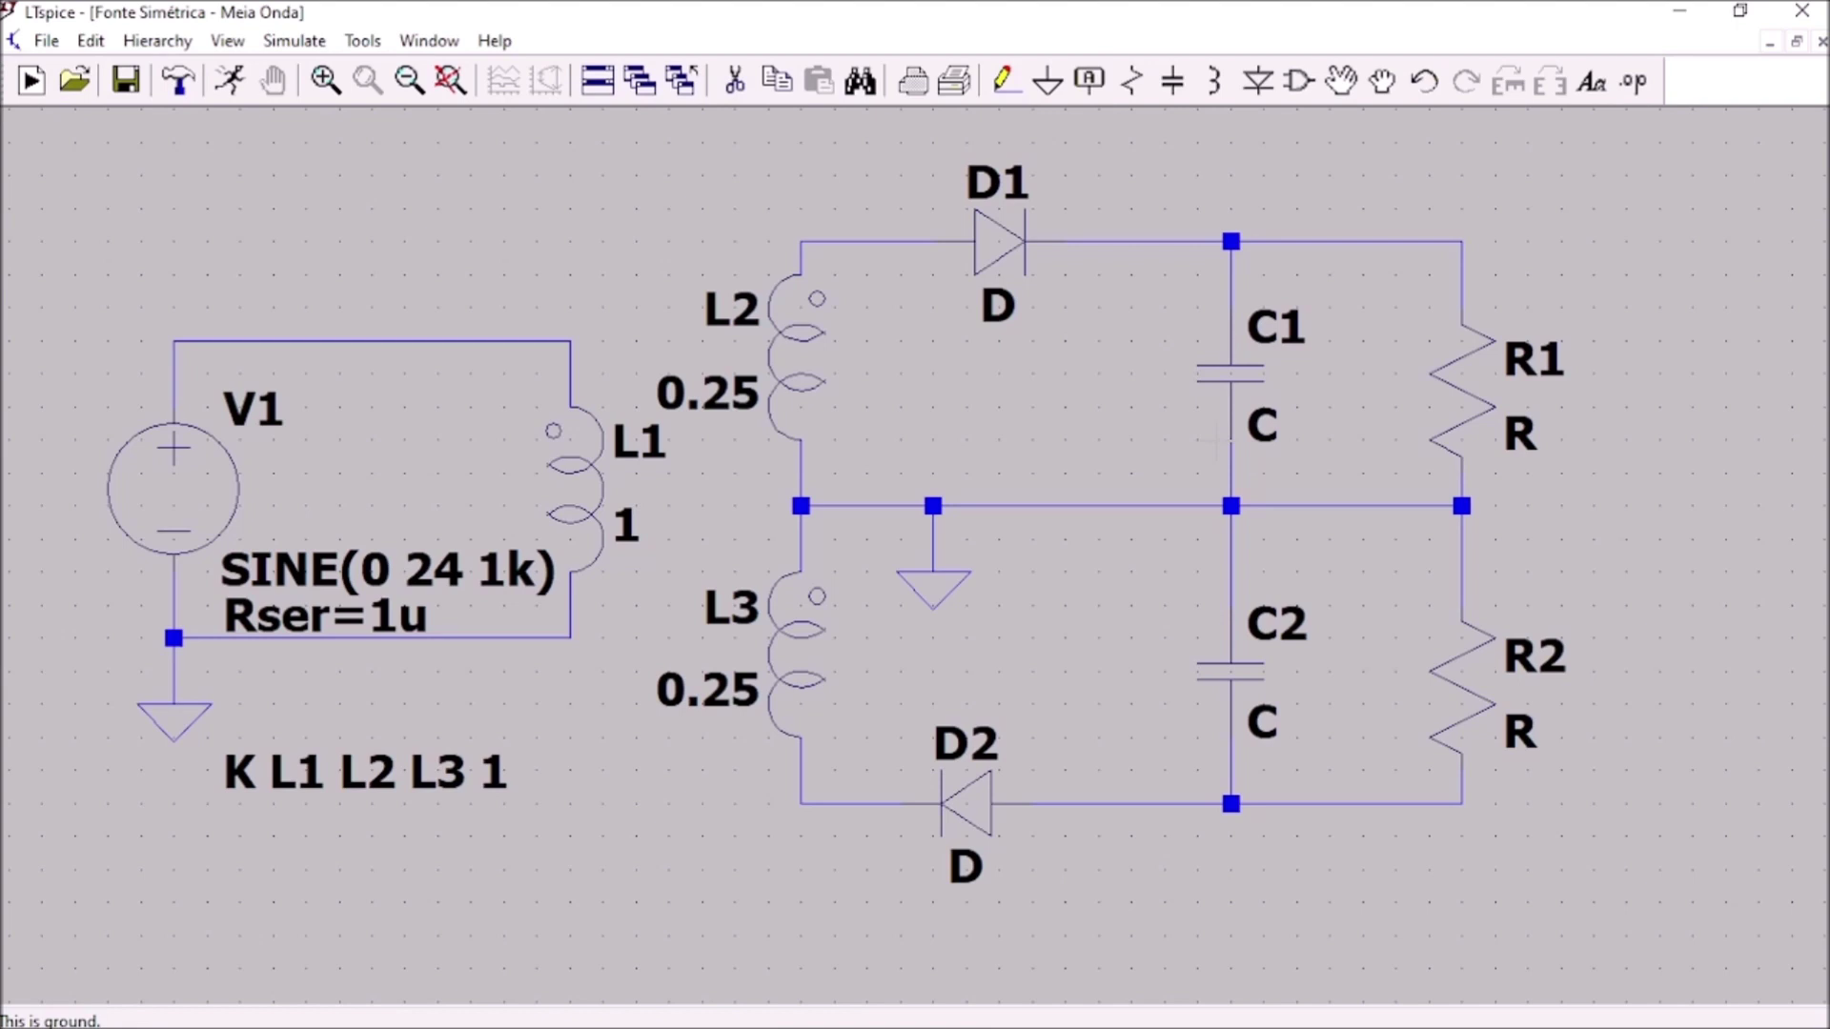
# - Set the capacitance of both C1 and C2 to 1u
pyautogui.rightClick(1244, 373)
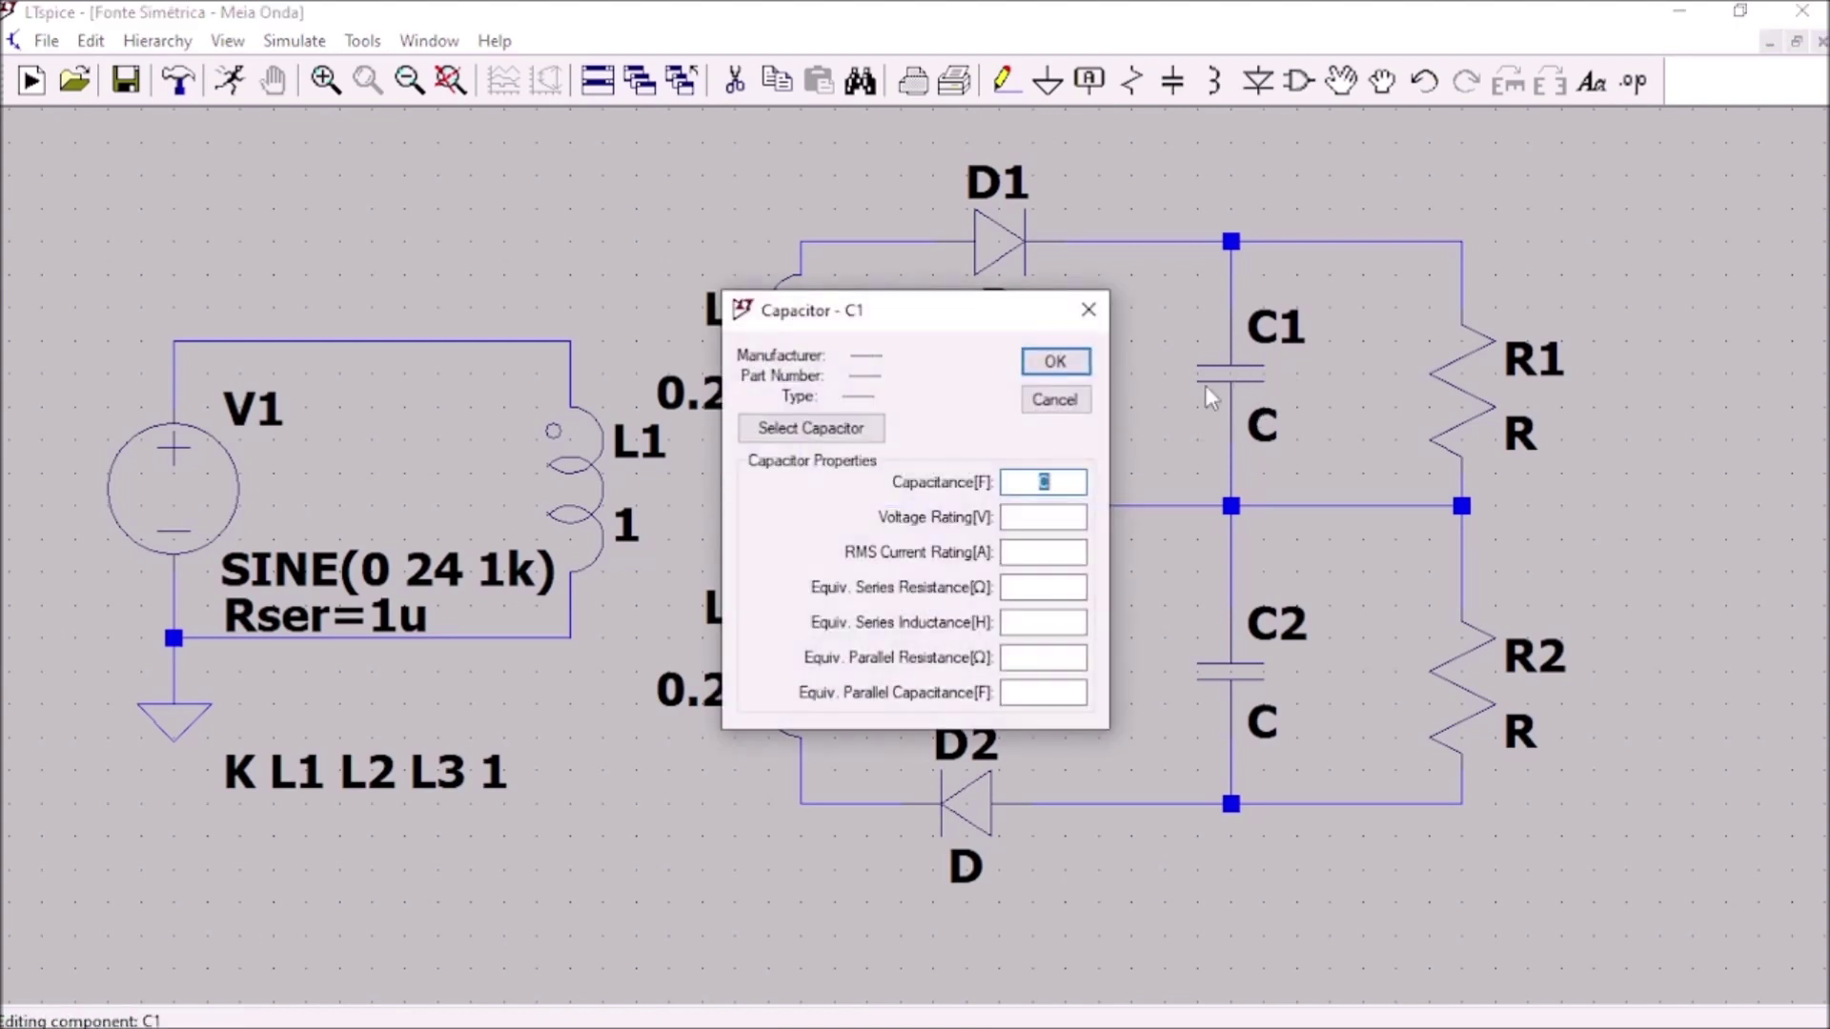
pyautogui.write('1u')
pyautogui.click(1054, 363)
pyautogui.rightClick(1237, 667)
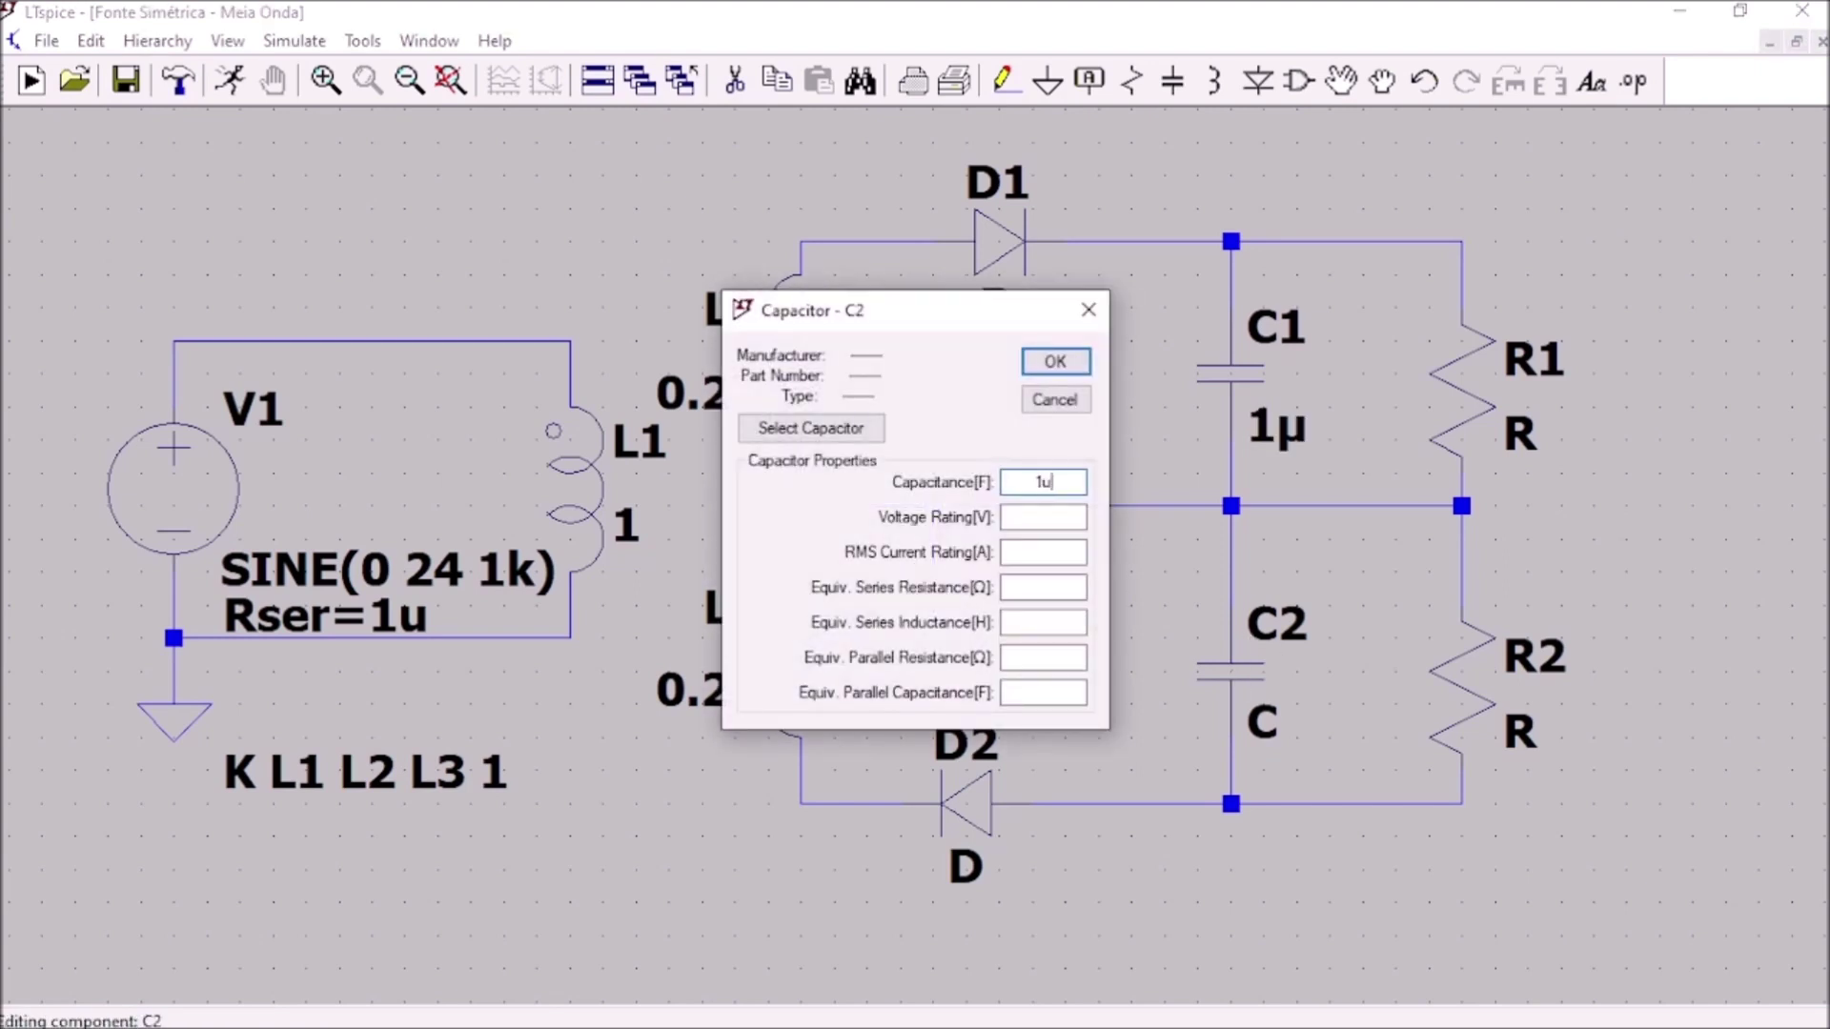
pyautogui.click(1054, 362)
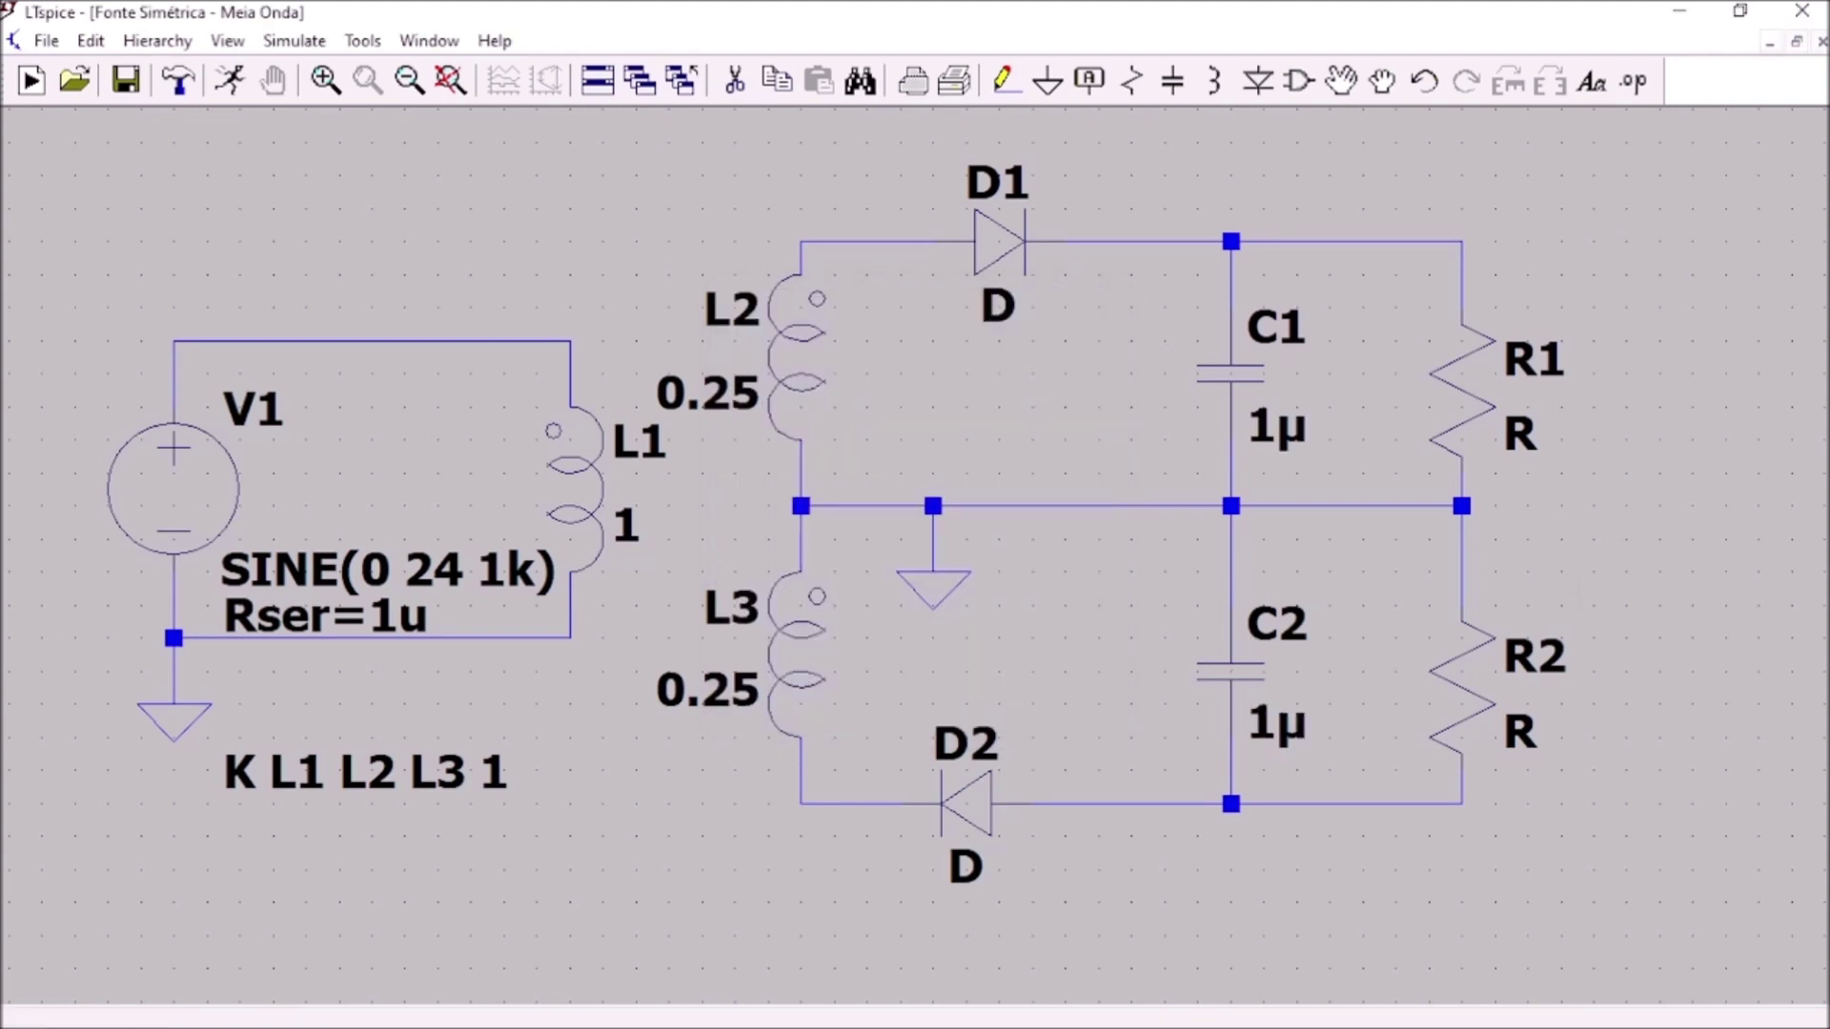
# - Set the resistance of both R1 and R2 to 10k
pyautogui.rightClick(1465, 393)
pyautogui.write('10k')
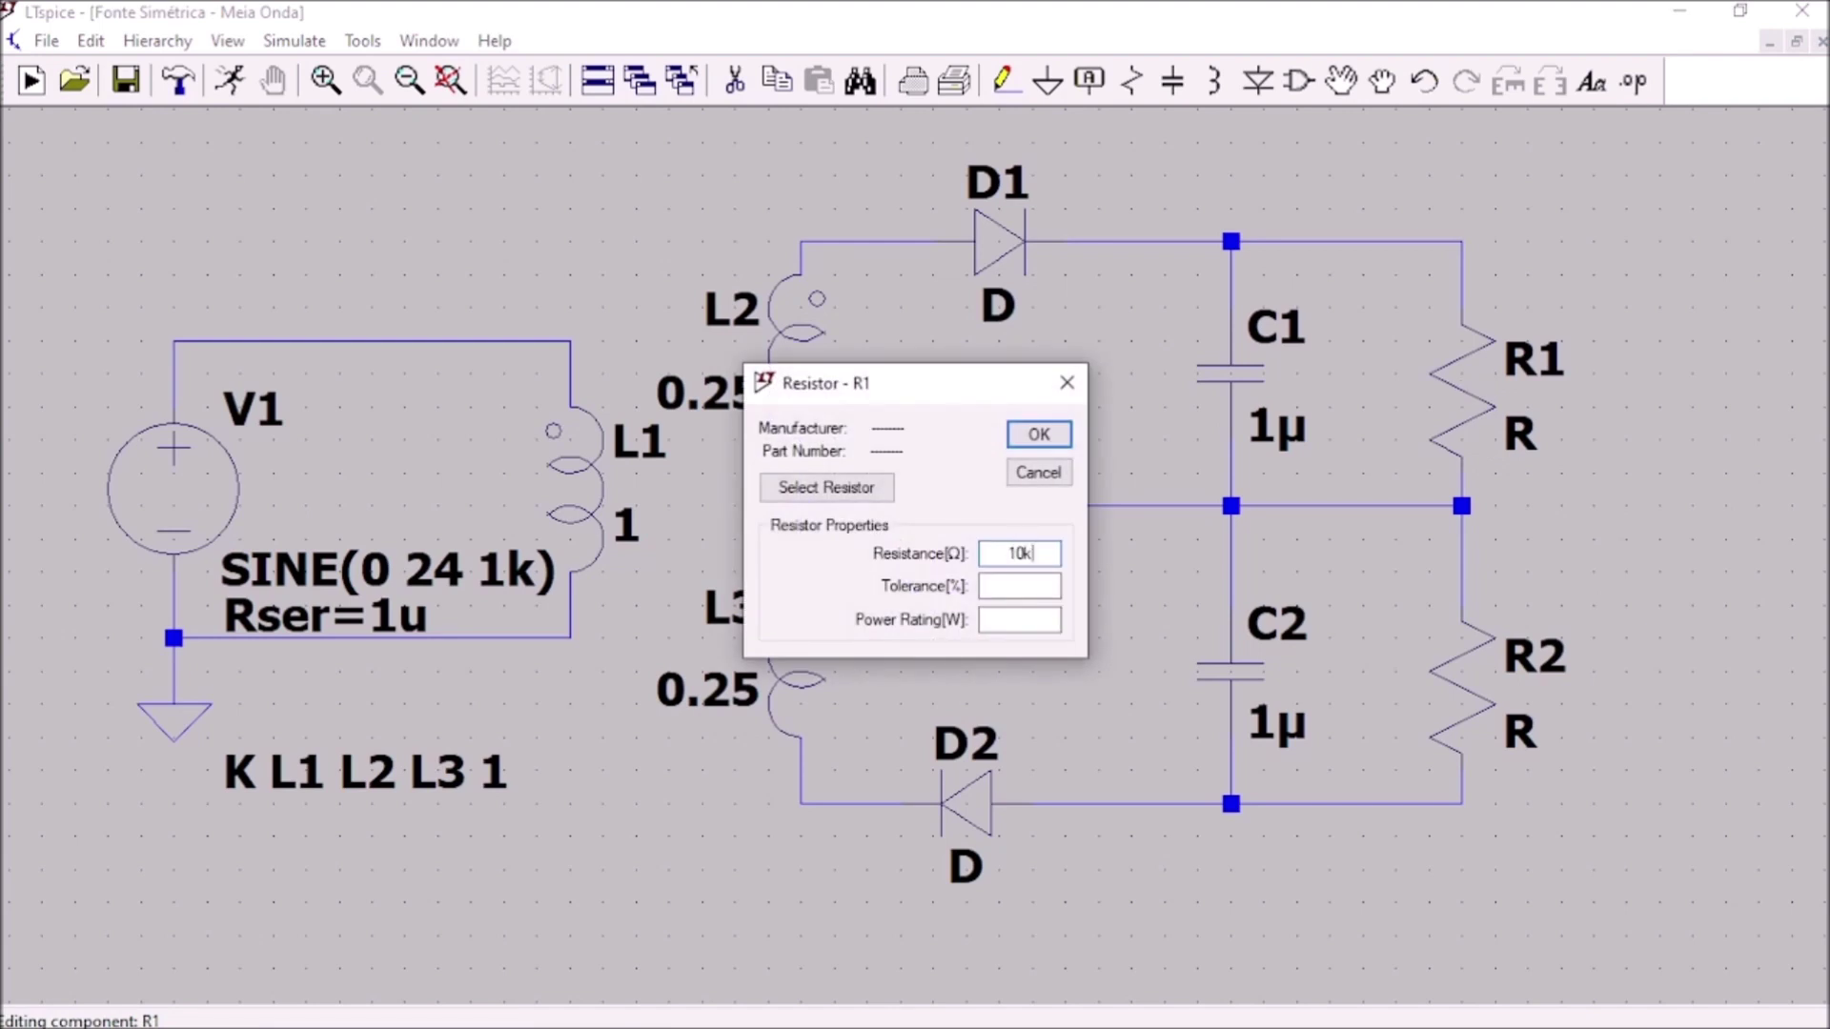
pyautogui.click(1039, 435)
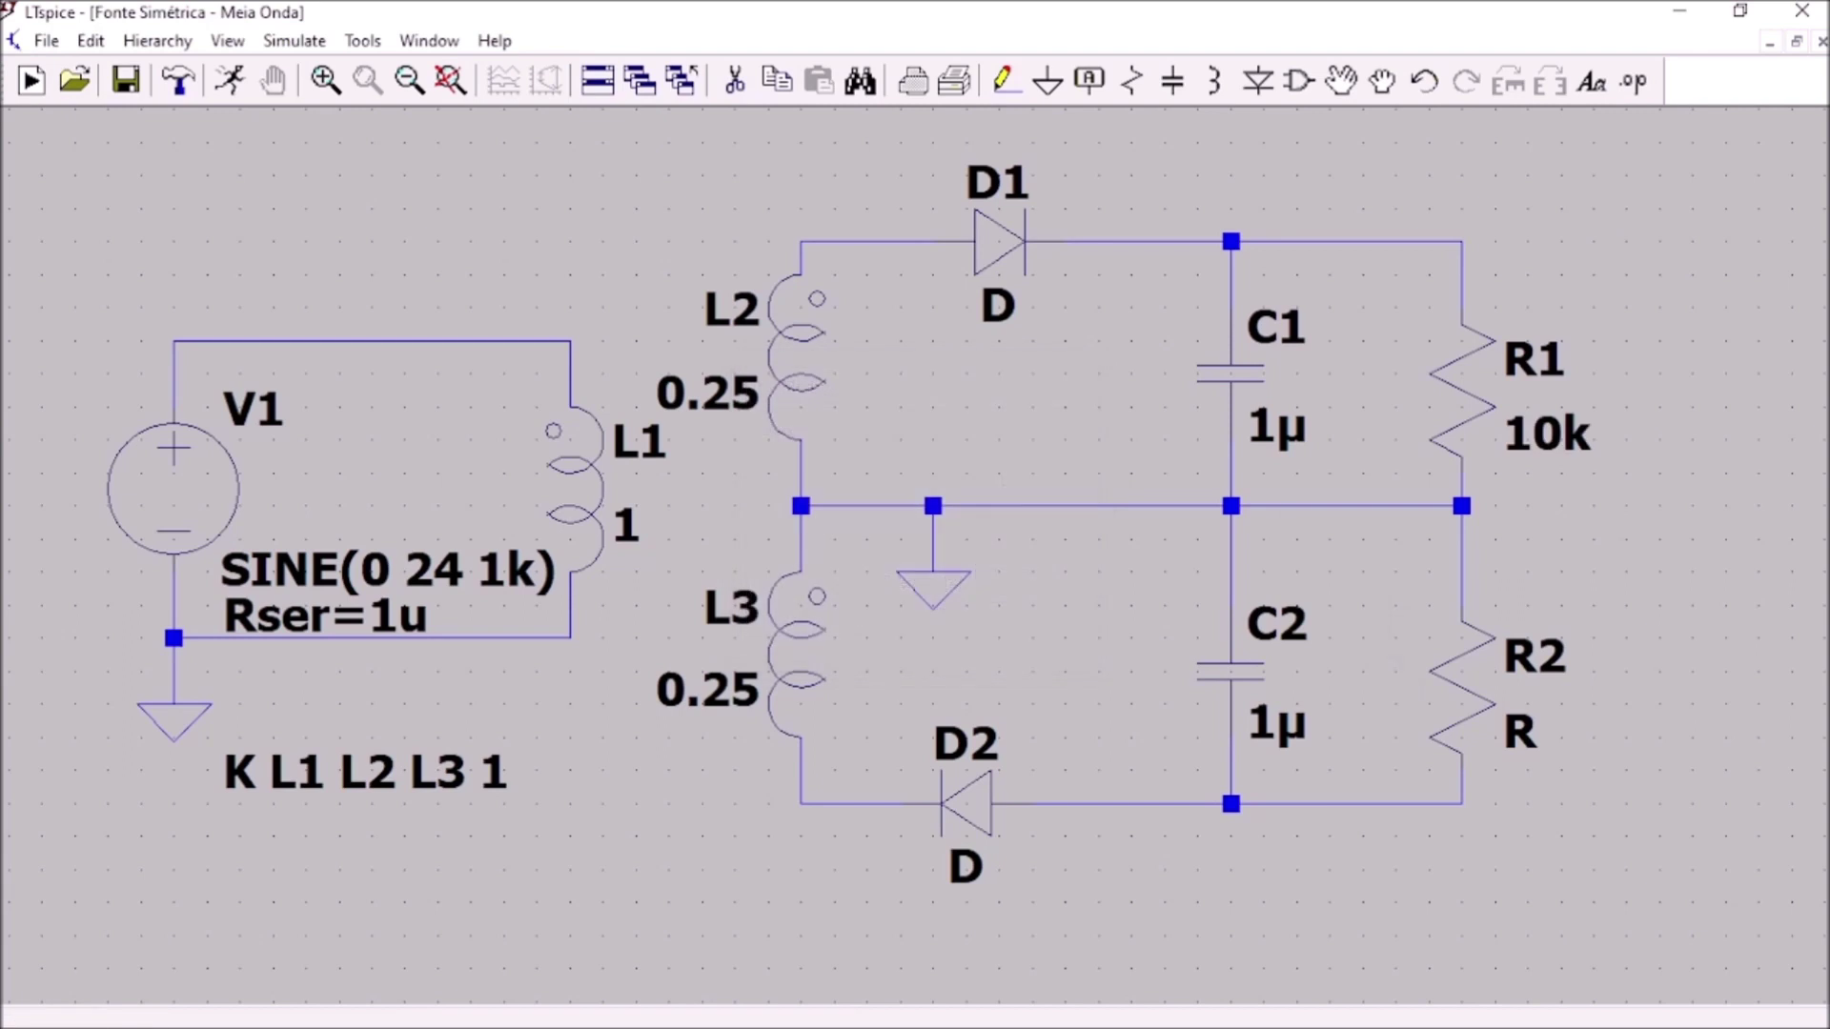
pyautogui.rightClick(1465, 688)
pyautogui.write('10k')
pyautogui.click(1039, 434)
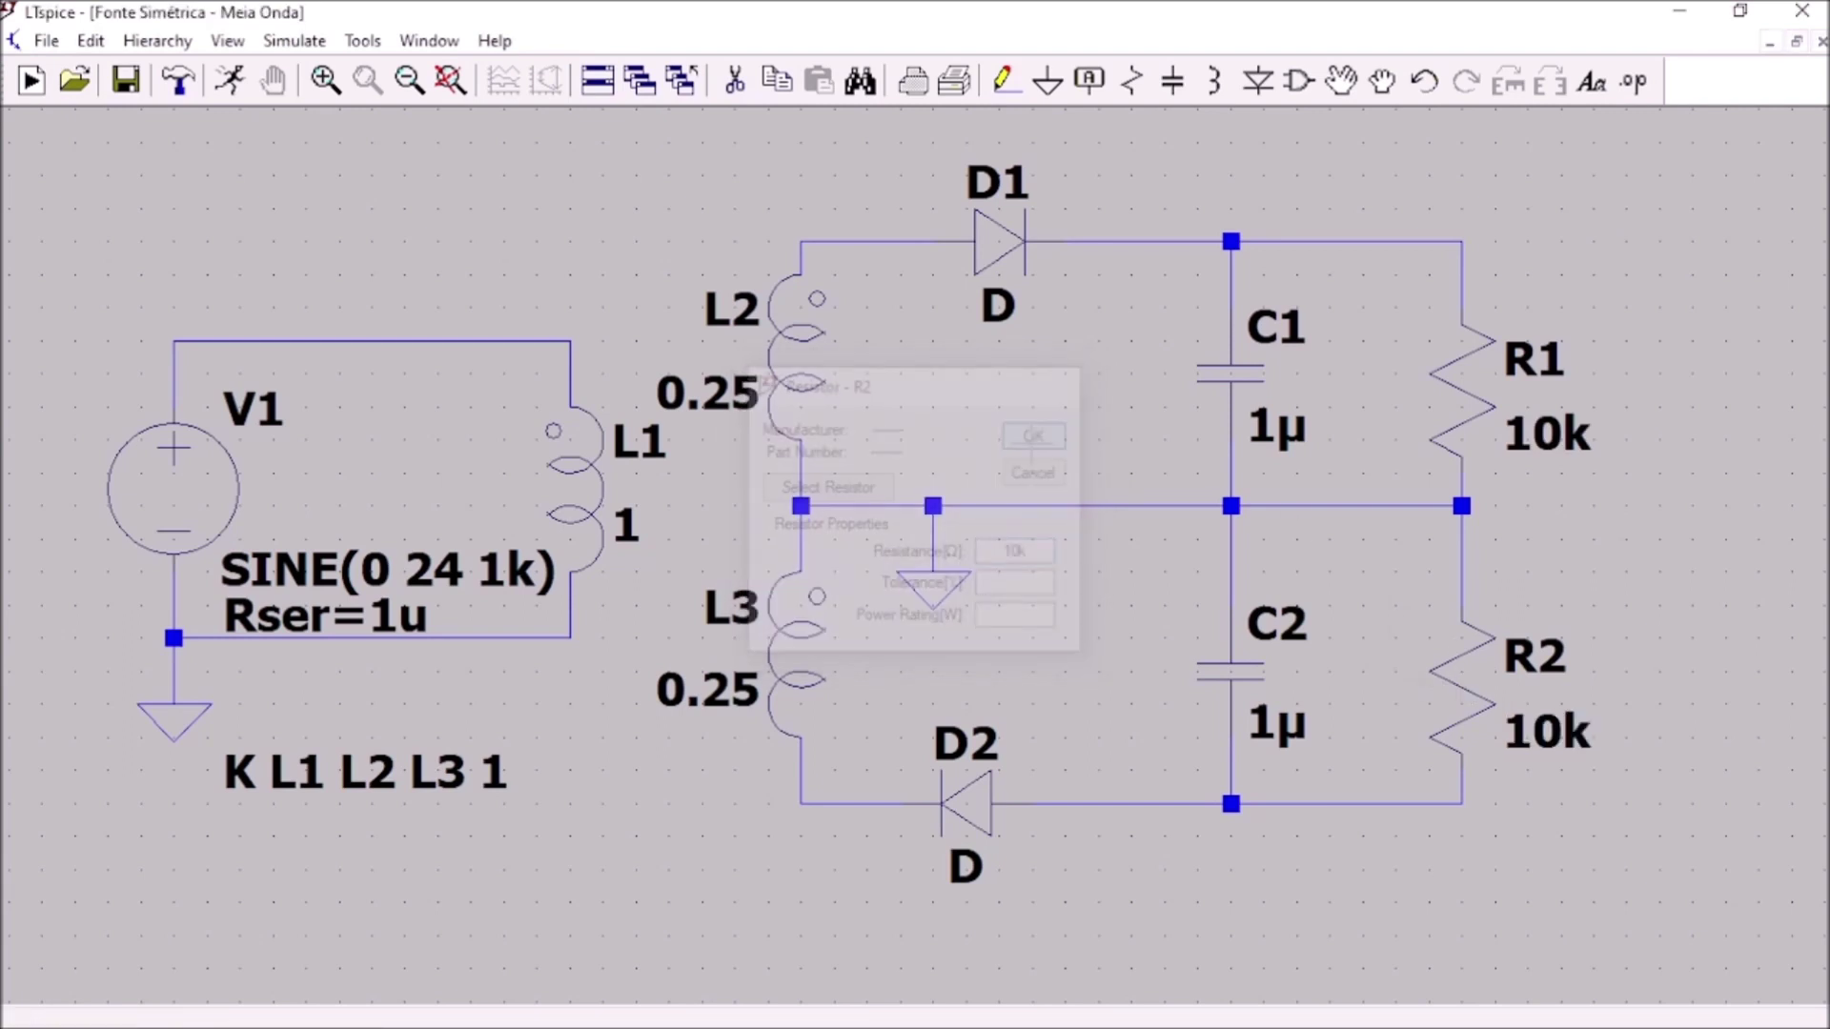
# - Extend the upper and lower rails with short output wires of equal length past R1 and R2
pyautogui.click(1004, 82)
pyautogui.click(1462, 241)
pyautogui.click(1593, 241)
pyautogui.rightClick(1594, 242)
pyautogui.click(1008, 84)
pyautogui.click(1462, 803)
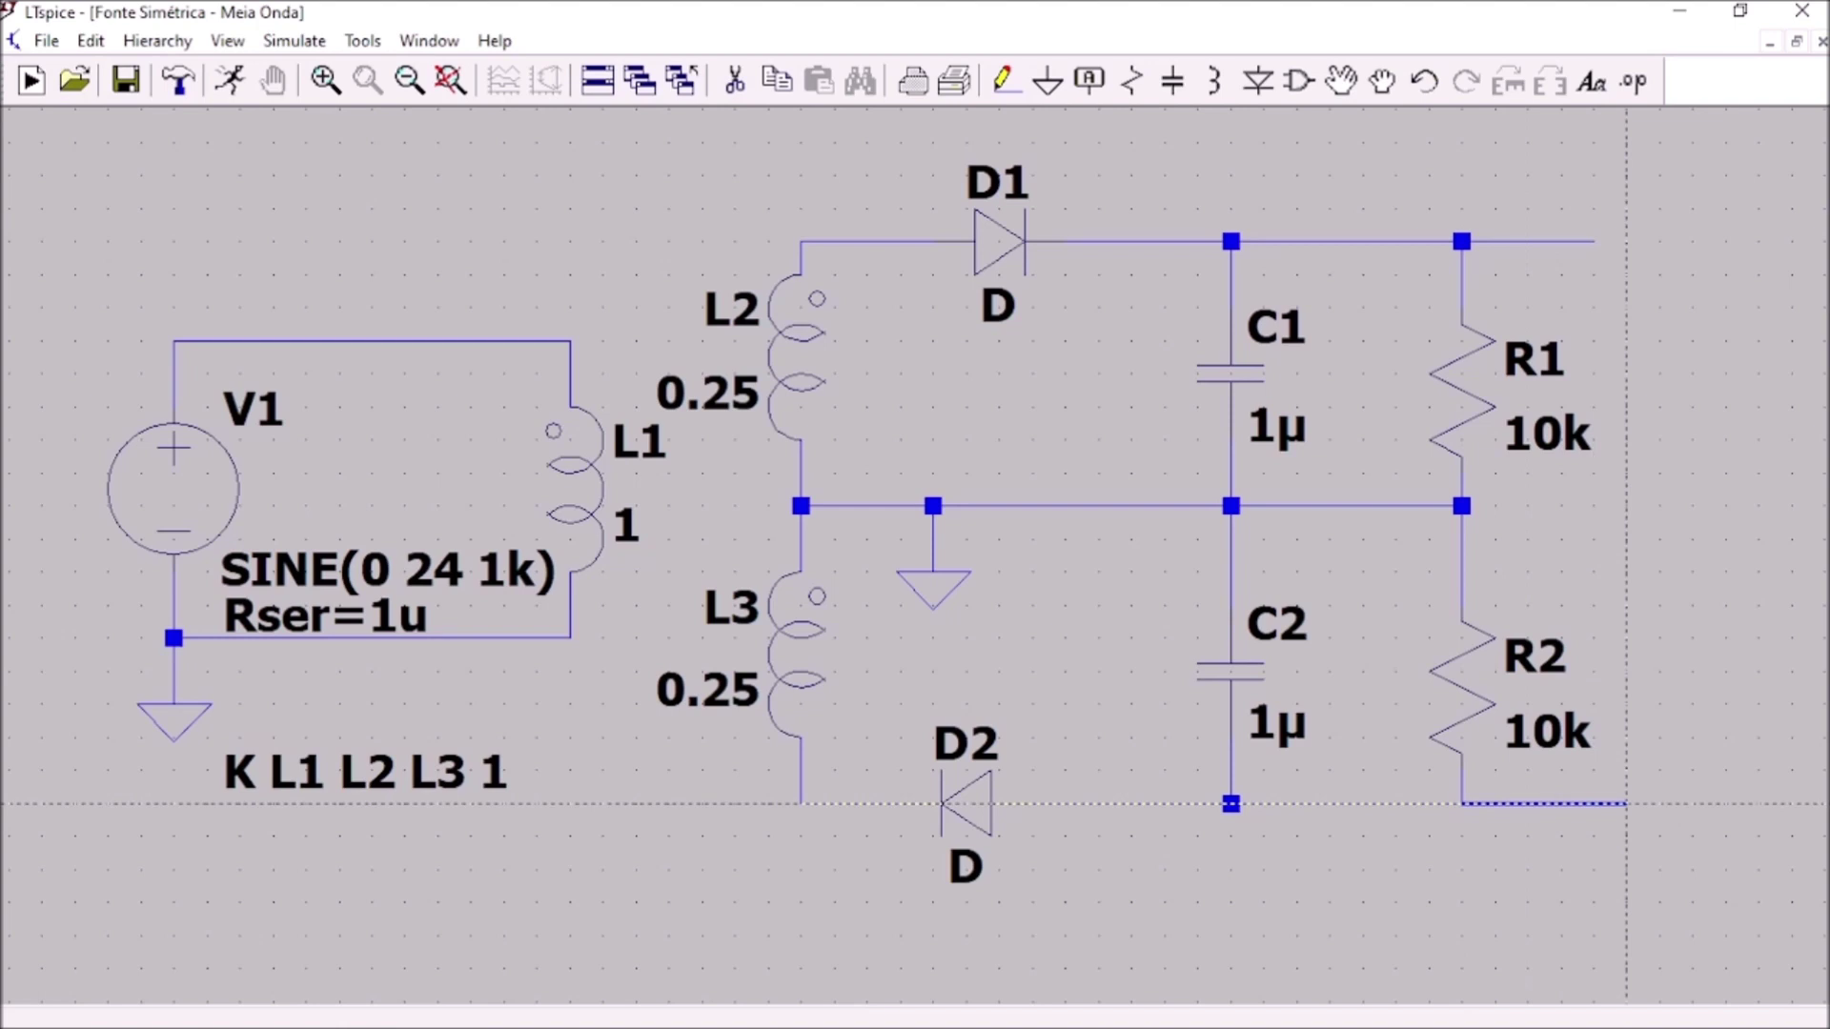
pyautogui.click(1594, 803)
pyautogui.rightClick(1594, 803)
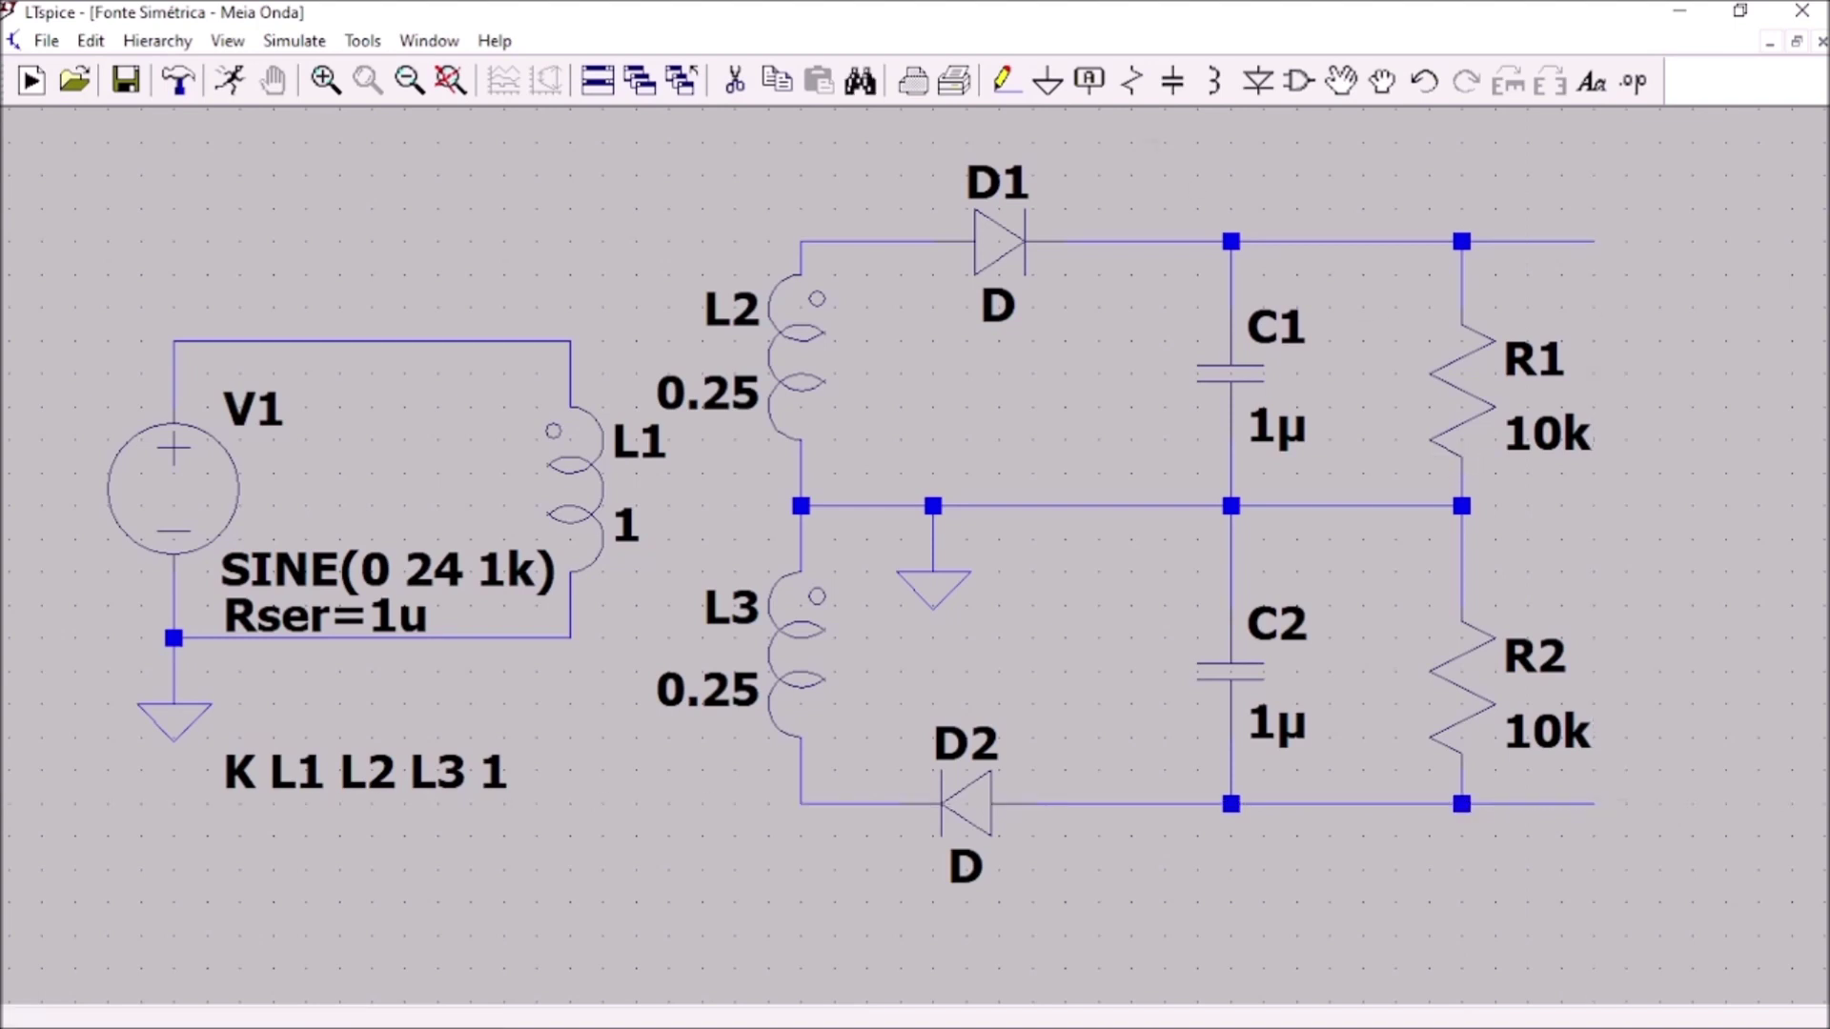
# - Label the end of the upper output wire with the net name +V
pyautogui.click(1102, 87)
pyautogui.write('+v')
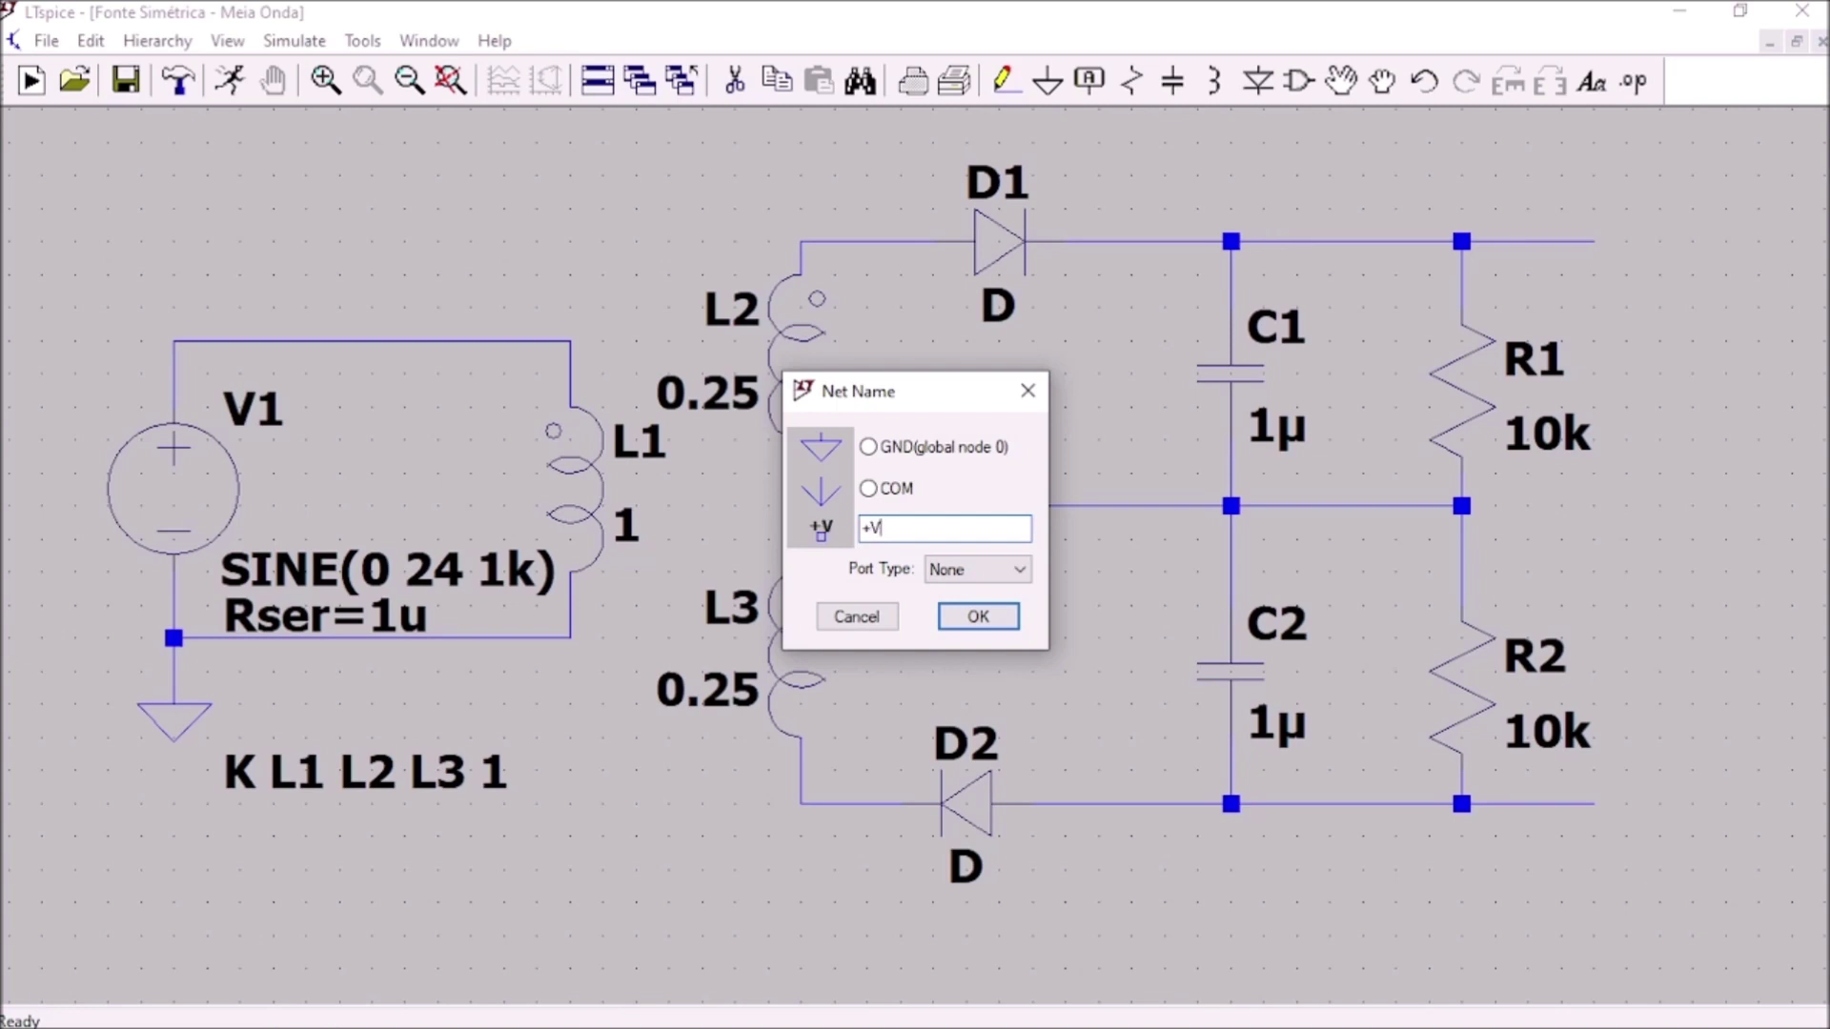
pyautogui.click(996, 616)
pyautogui.click(1594, 243)
pyautogui.press('Escape')
# - Label the end of the lower output wire with the net name -V
pyautogui.click(1091, 80)
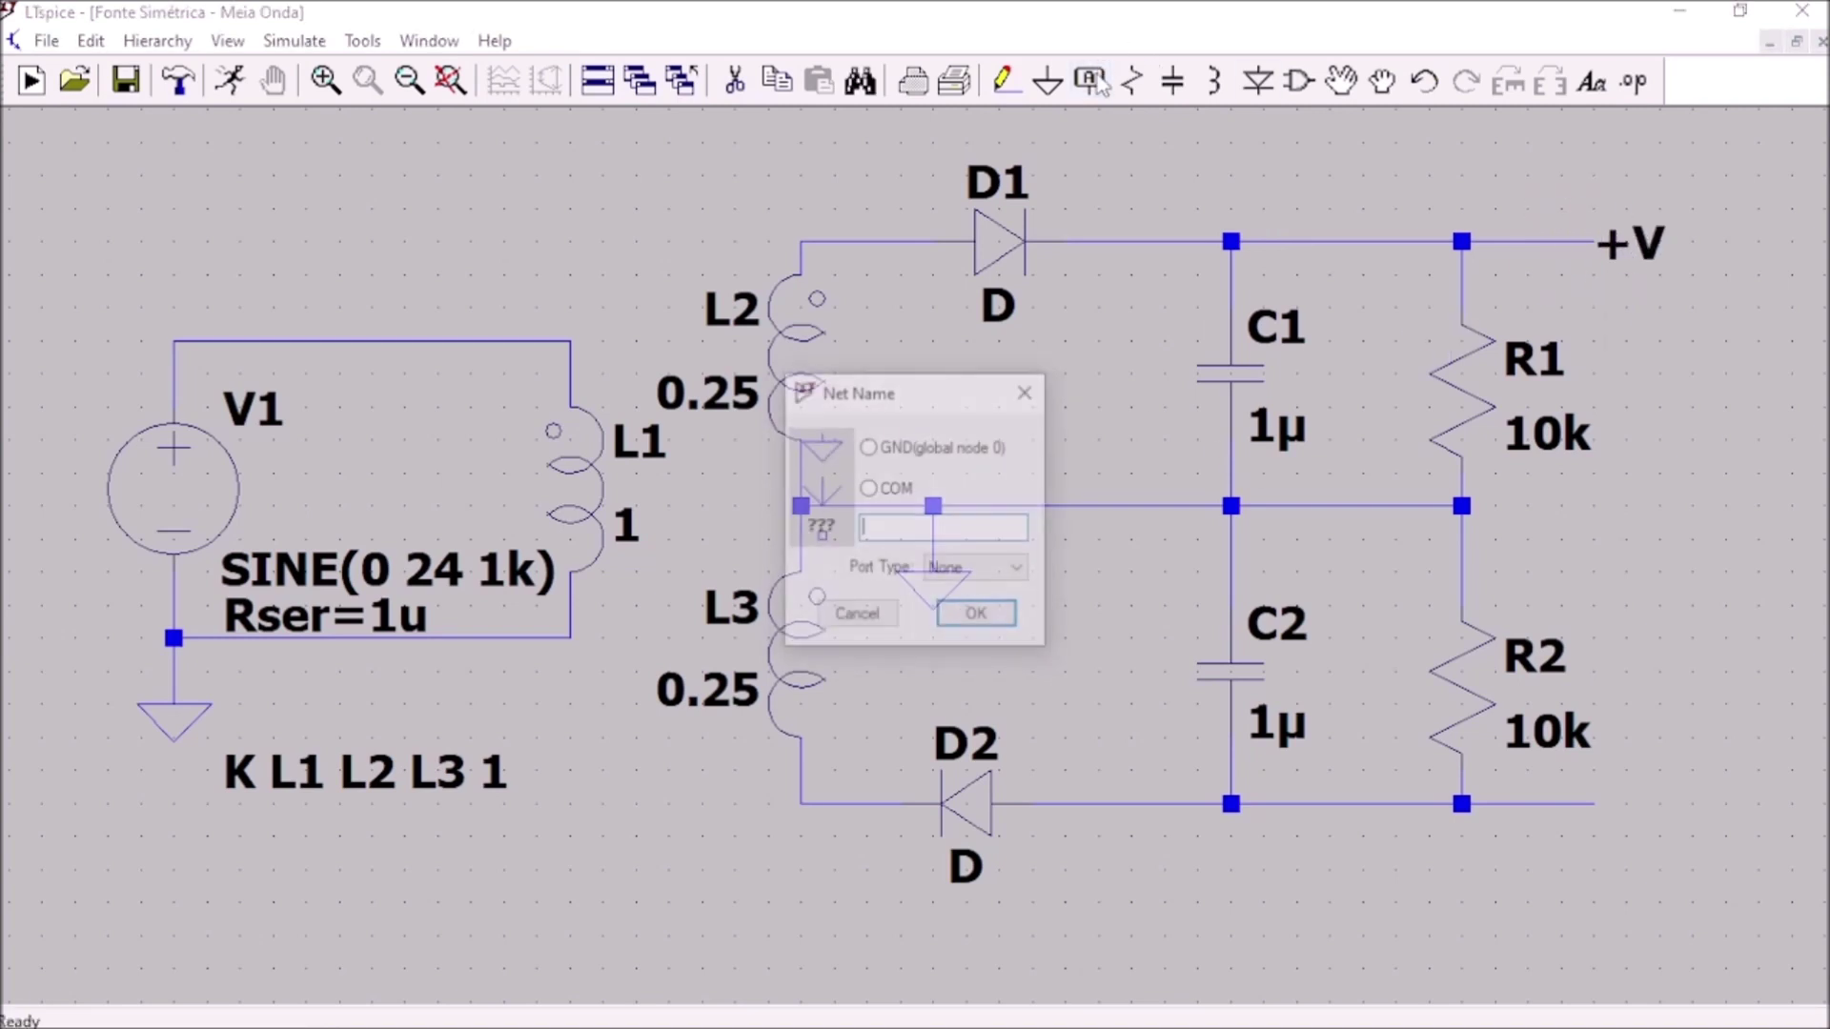
pyautogui.write('-V')
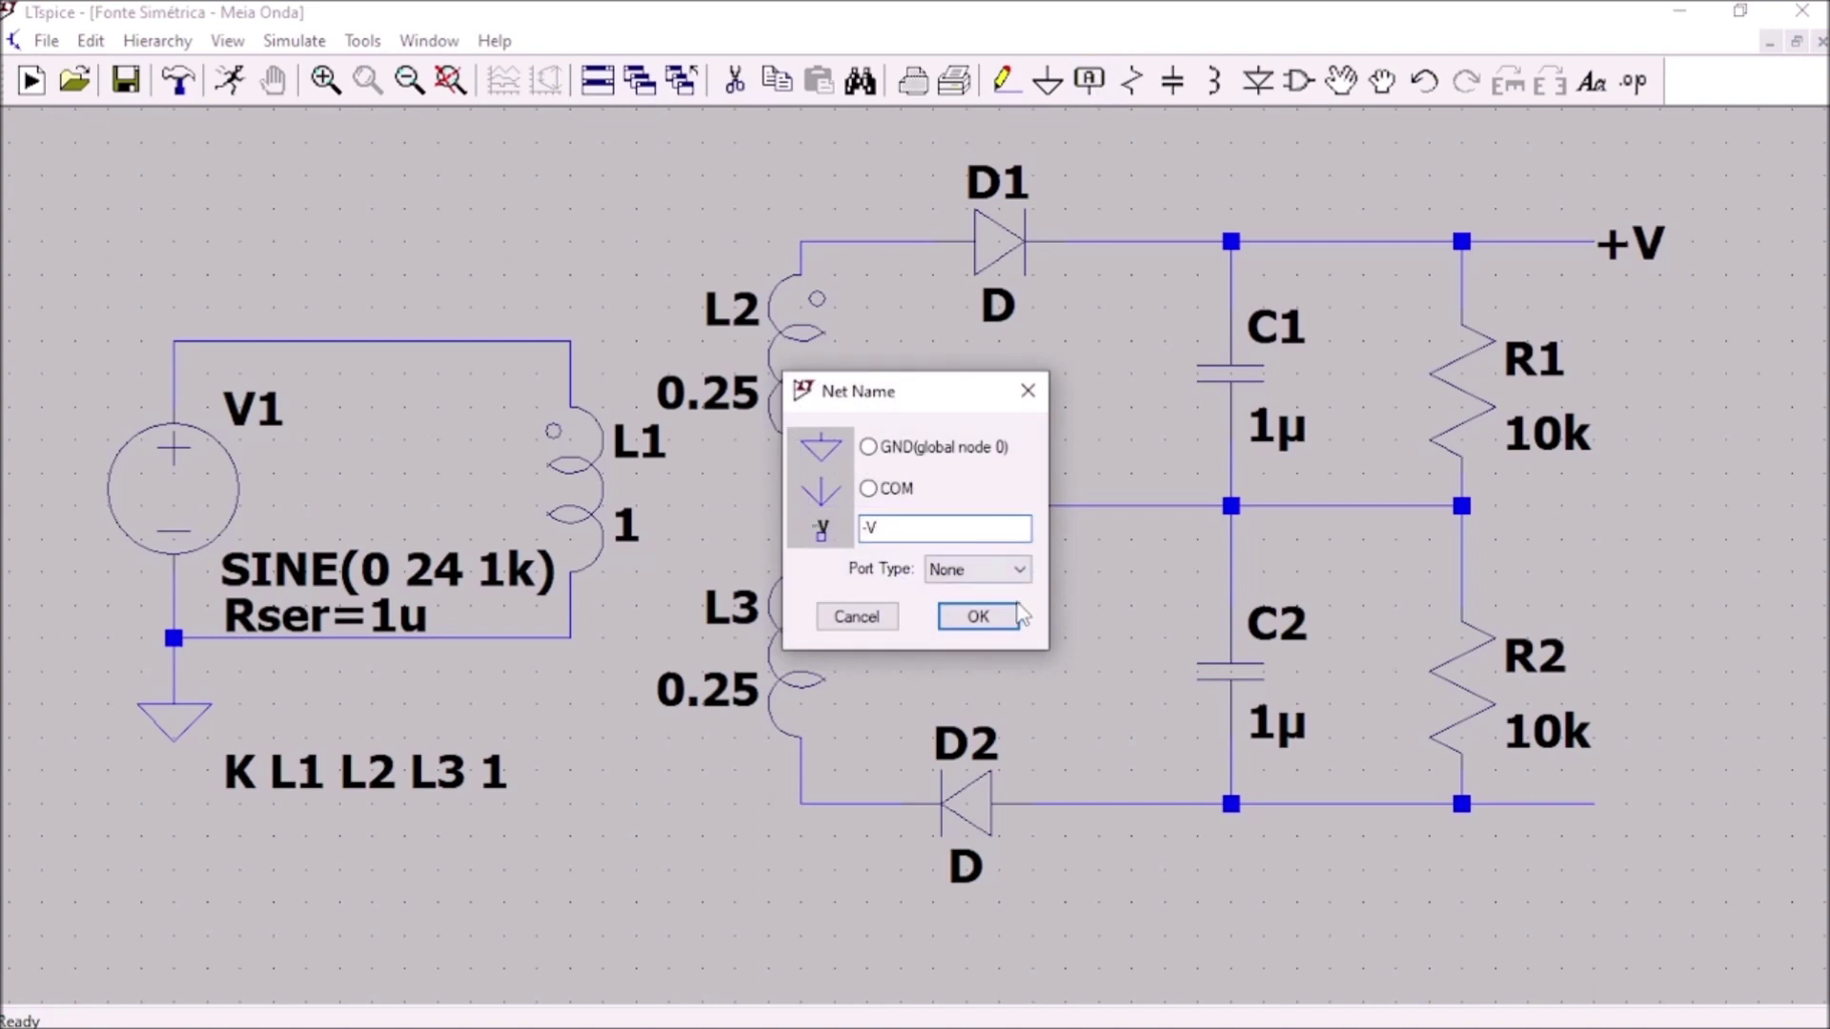
pyautogui.click(978, 617)
pyautogui.click(1593, 803)
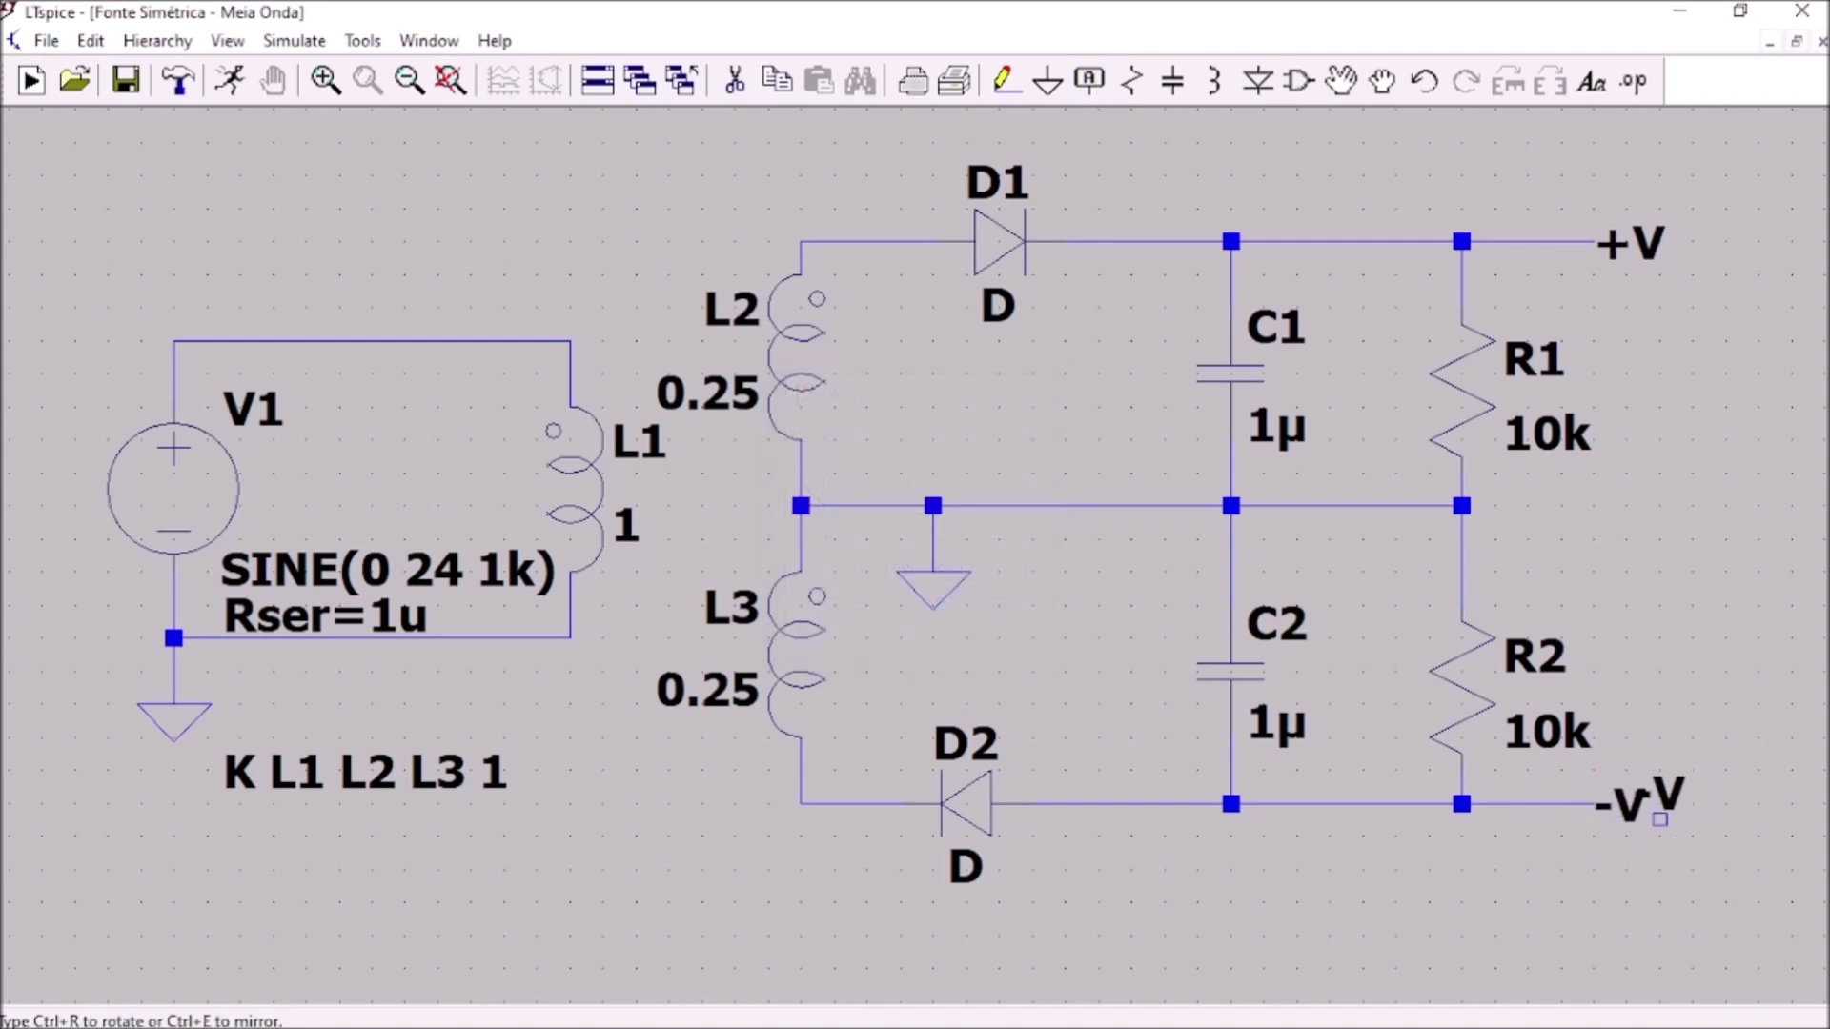
pyautogui.press('Escape')
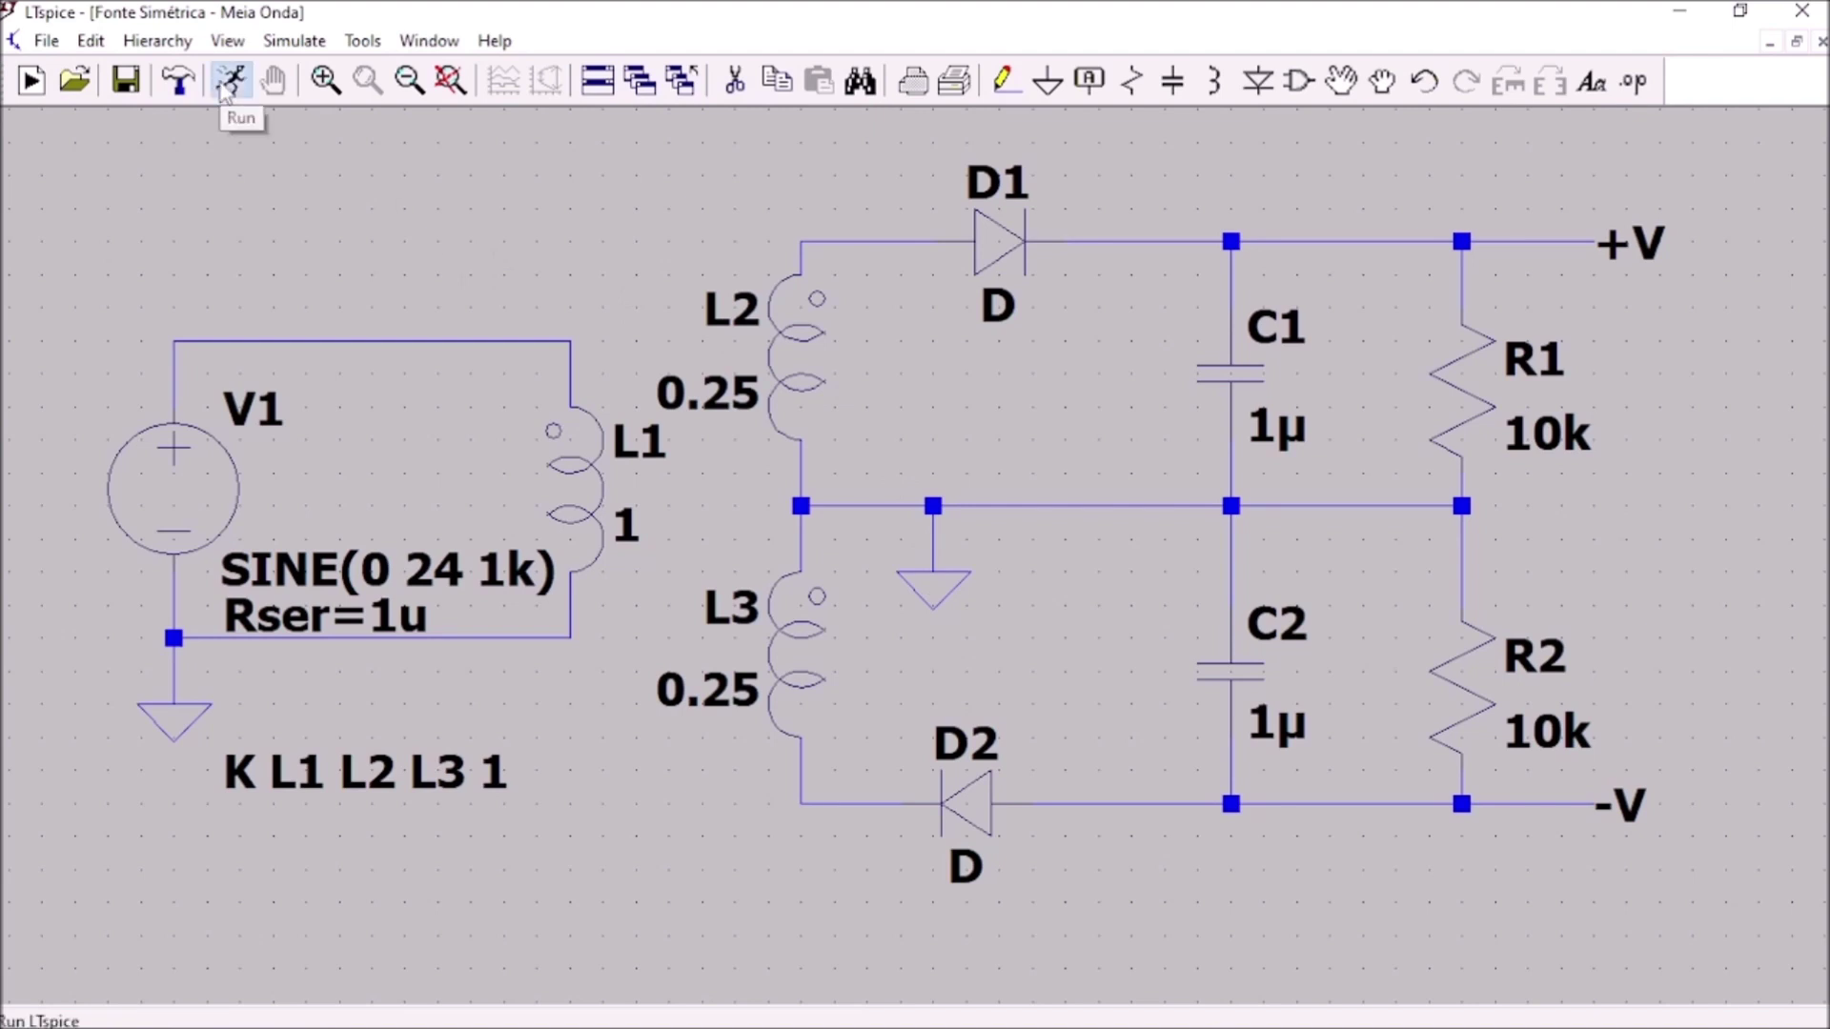
# - Run a transient simulation with a stop time of 10m
pyautogui.click(229, 82)
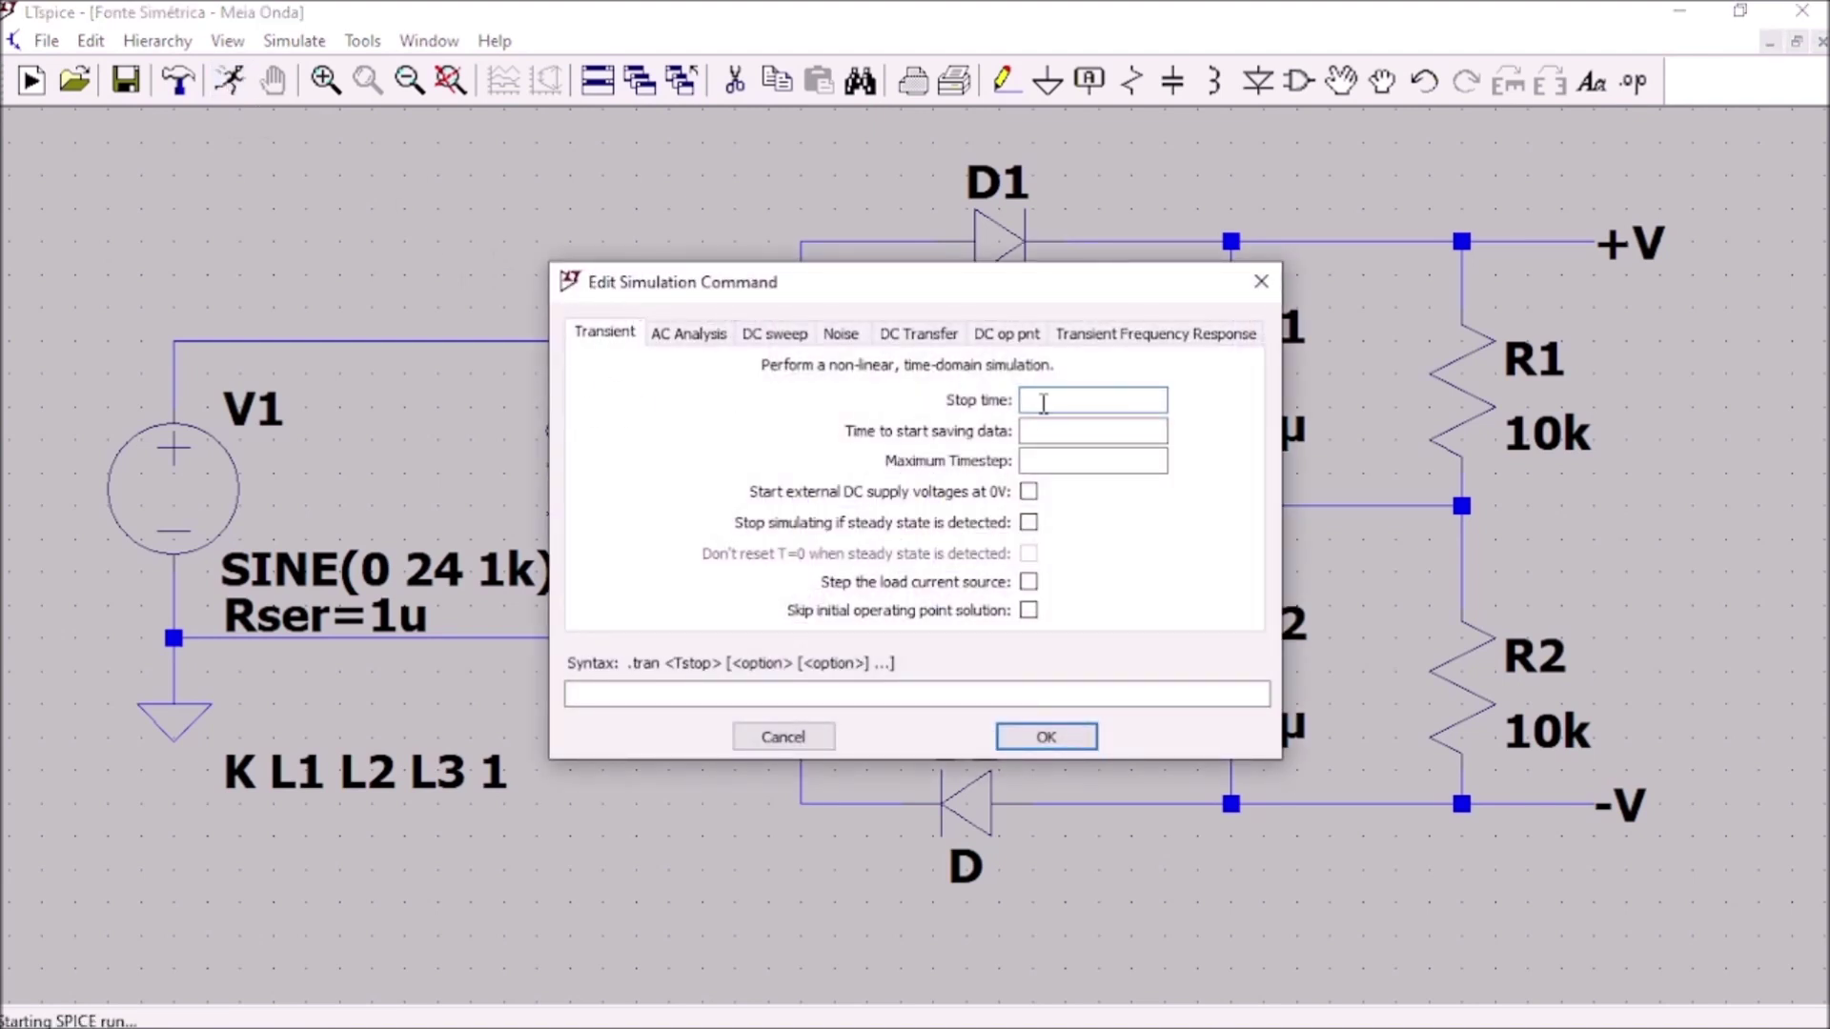
pyautogui.write('10m')
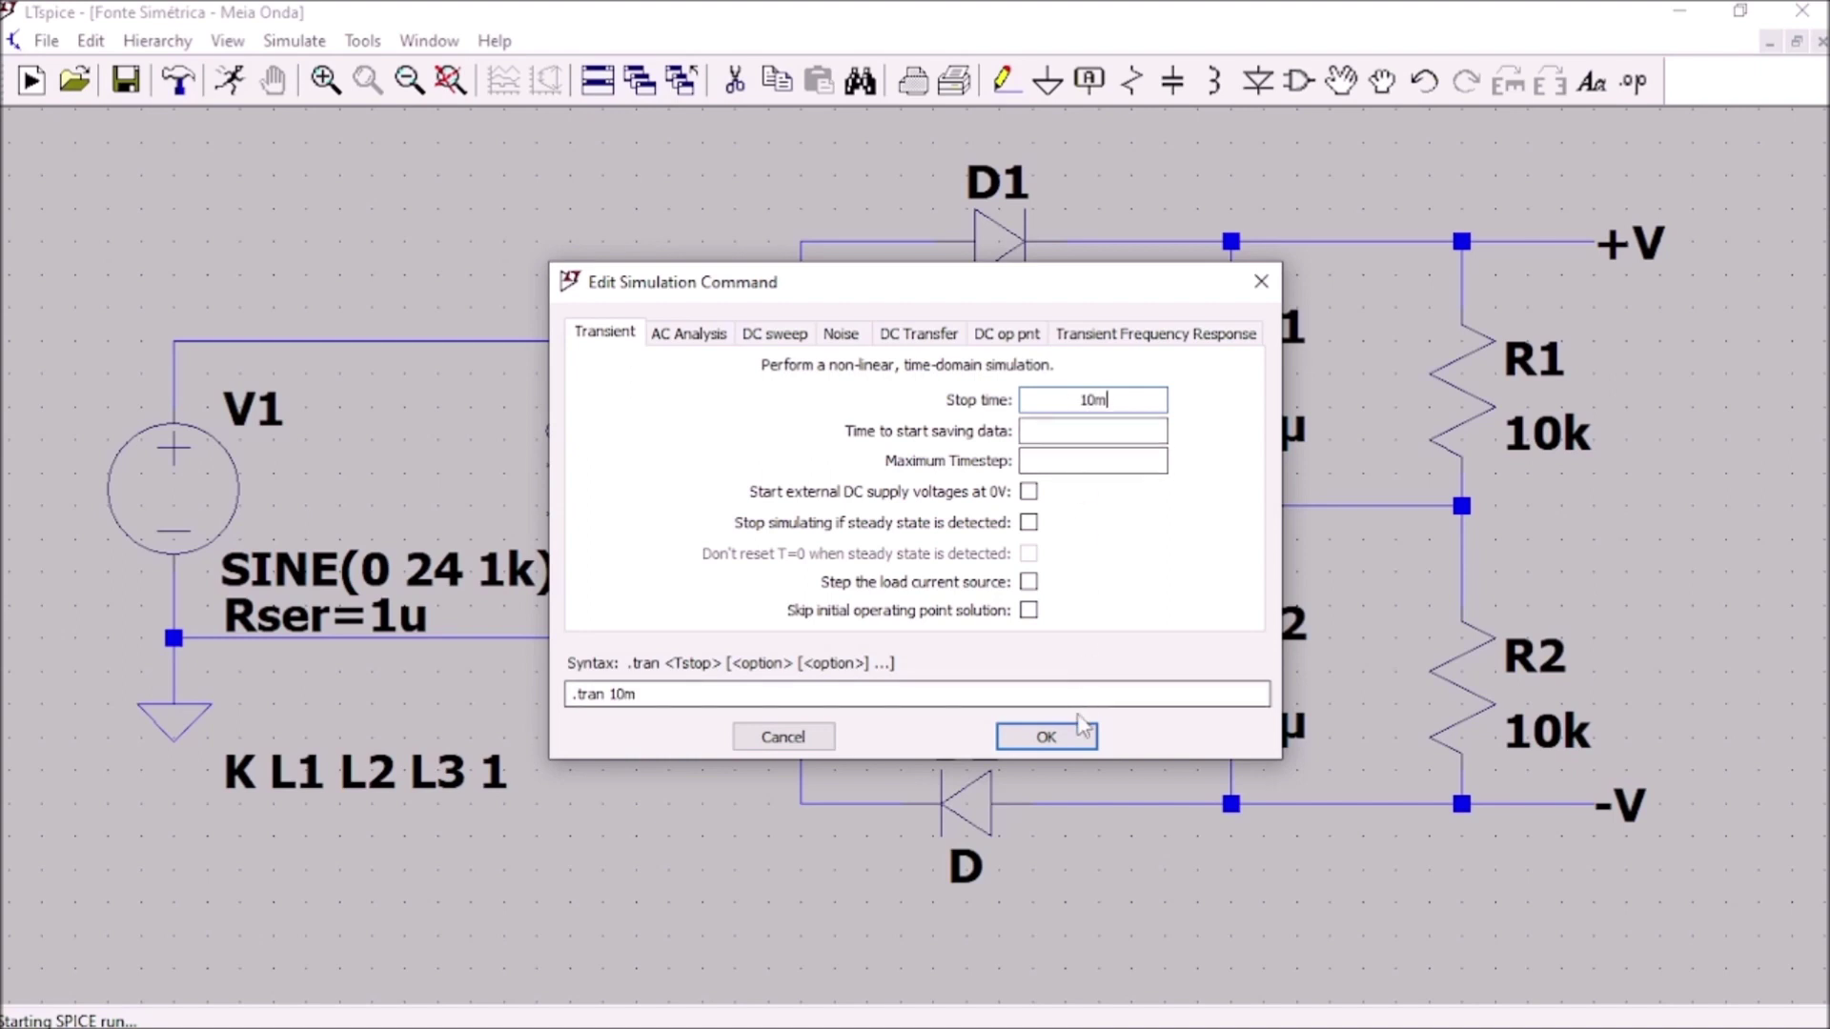
pyautogui.click(1045, 737)
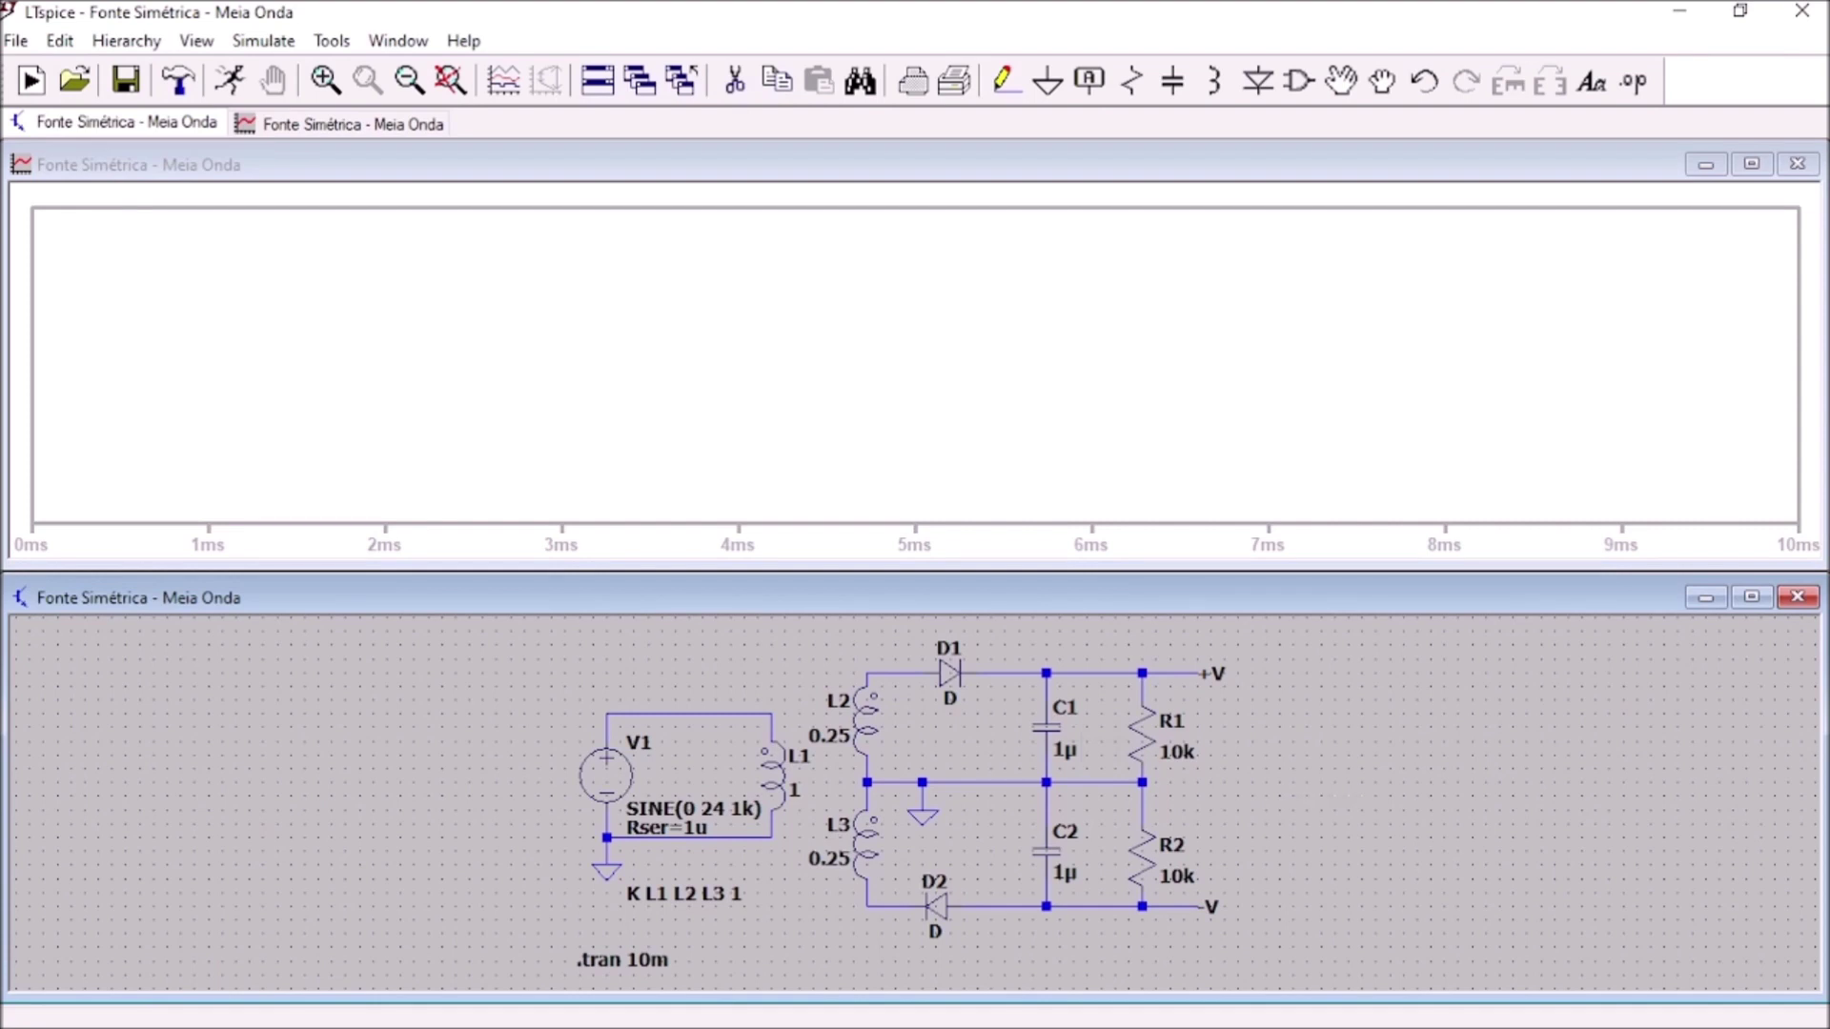
# - Plot the source voltage on the primary and the voltages of secondaries L2 and L3 relative to the centre tap
pyautogui.click(656, 708)
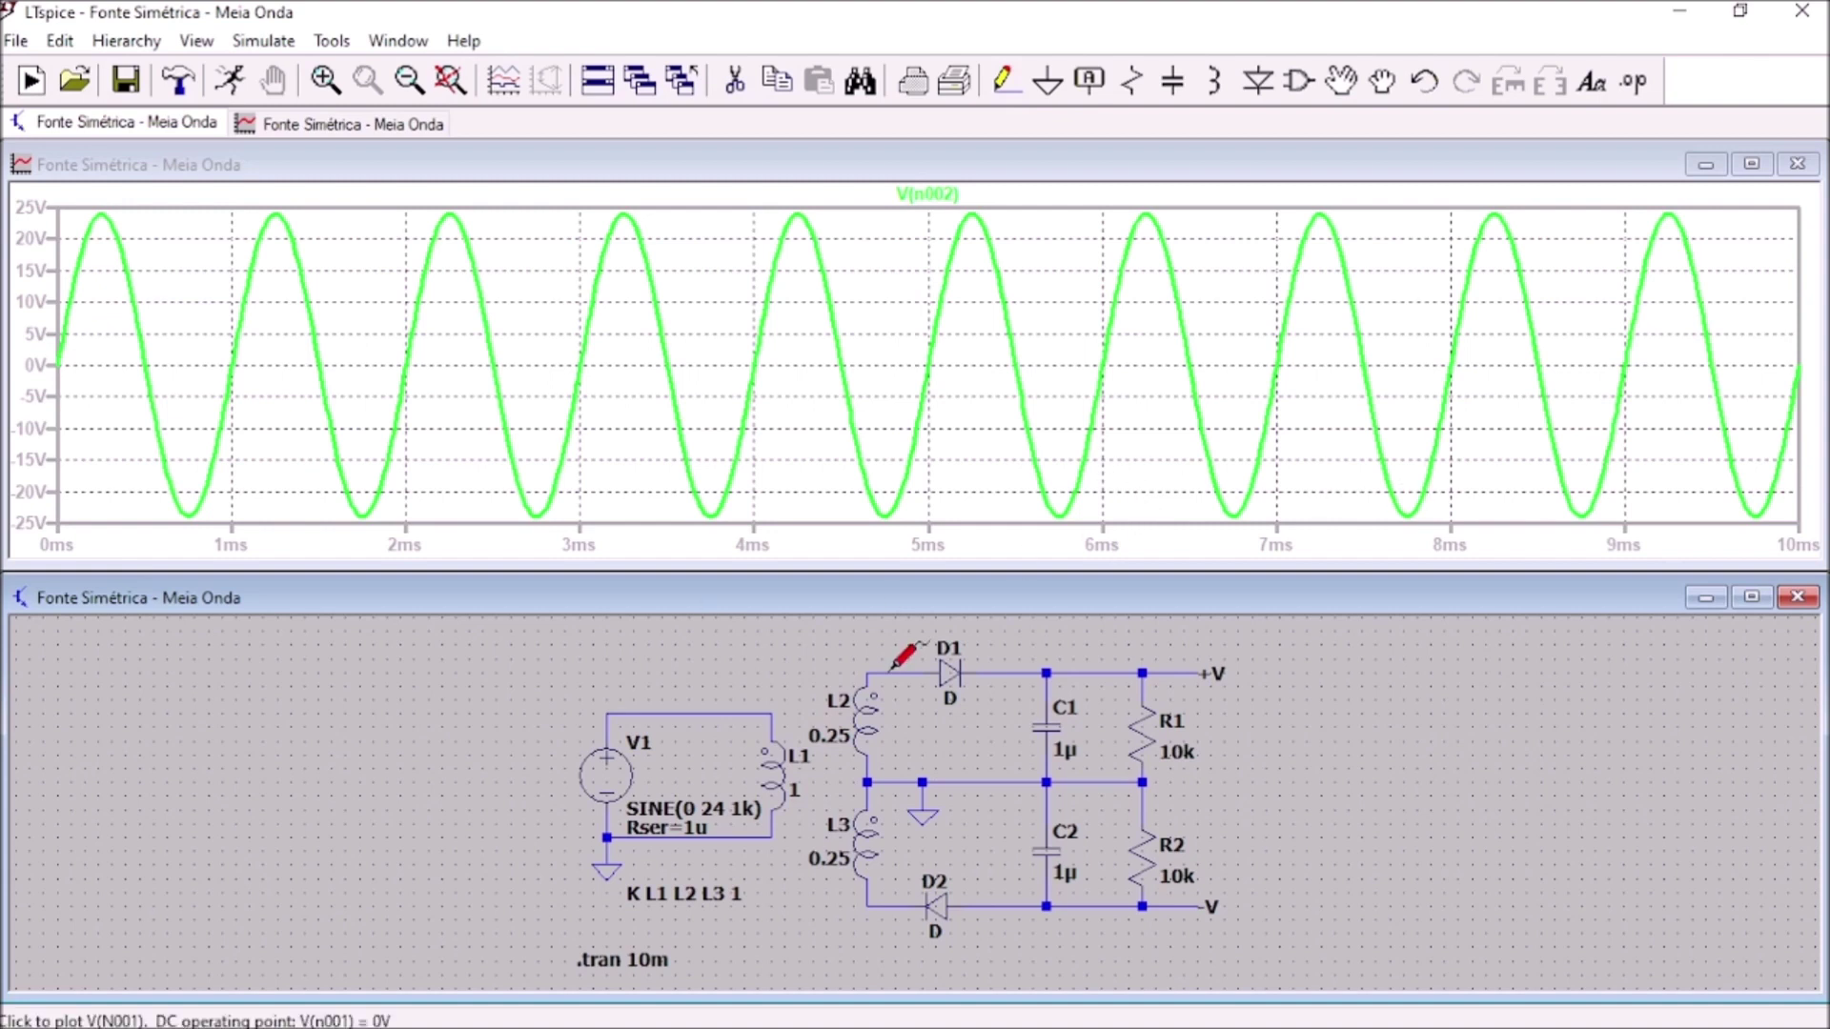
pyautogui.moveTo(893, 667); pyautogui.dragTo(900, 779)
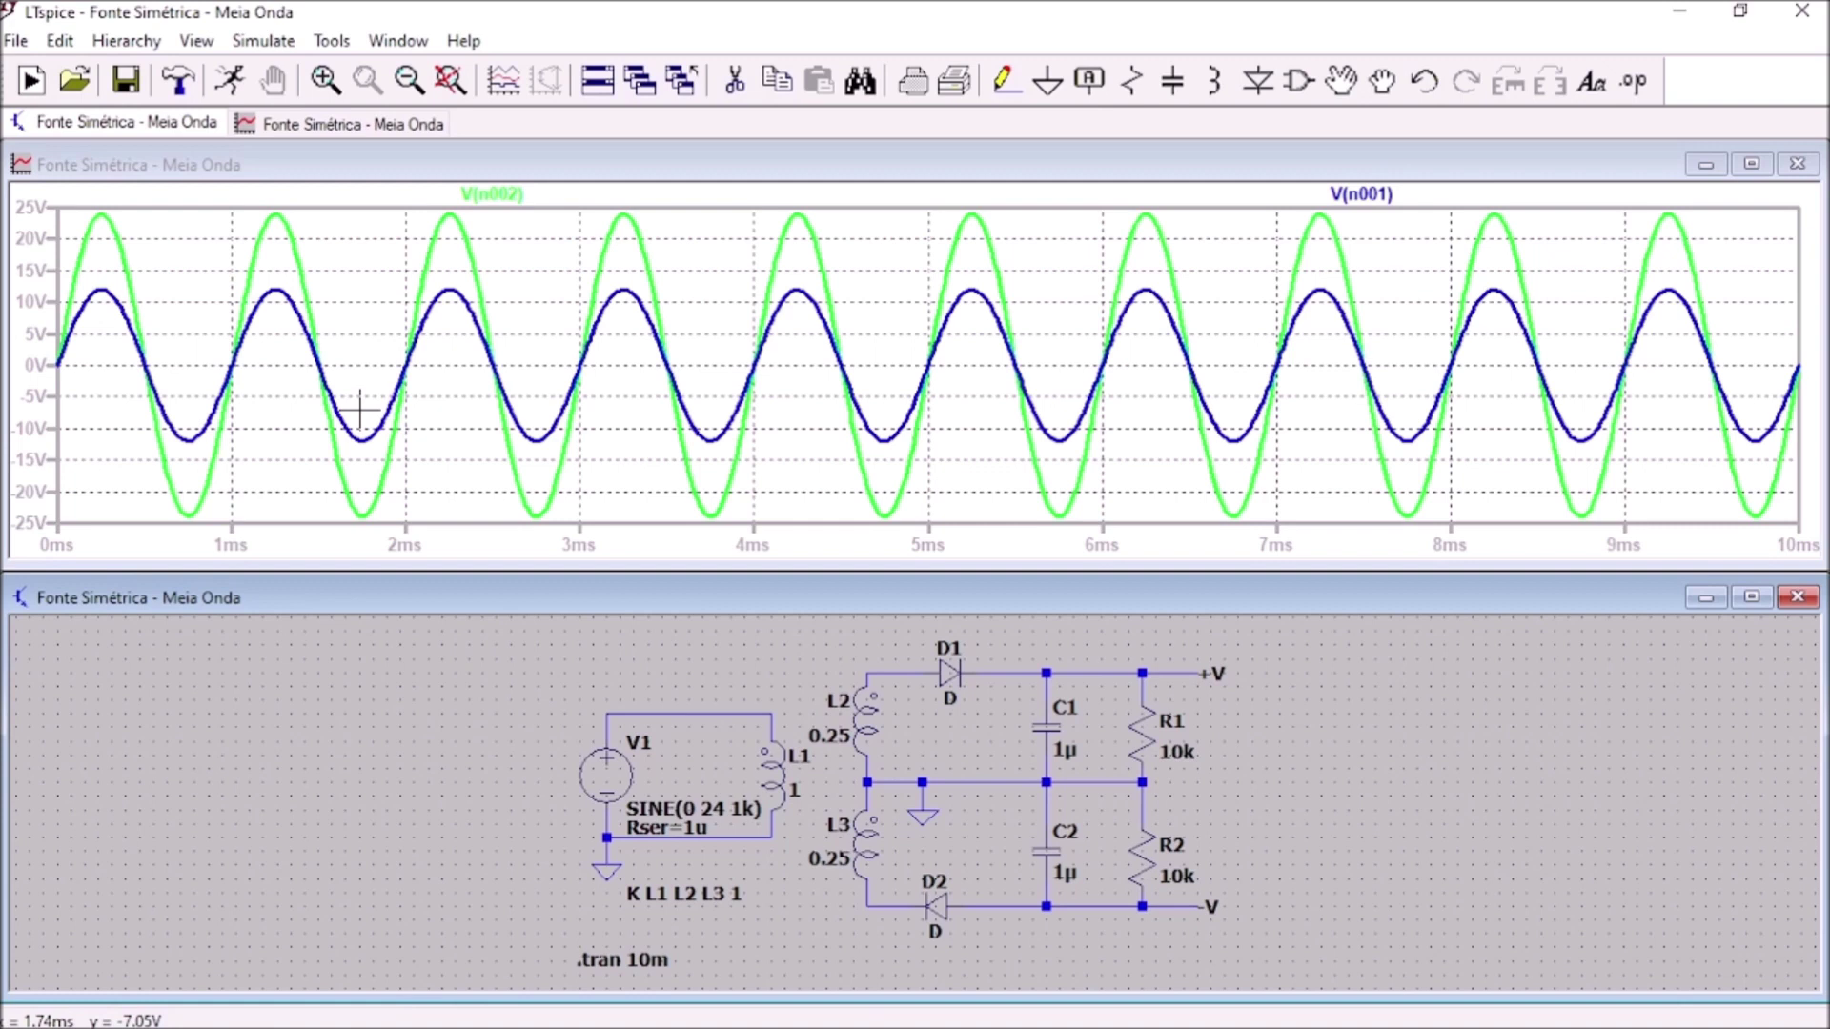
pyautogui.moveTo(892, 900); pyautogui.dragTo(885, 777)
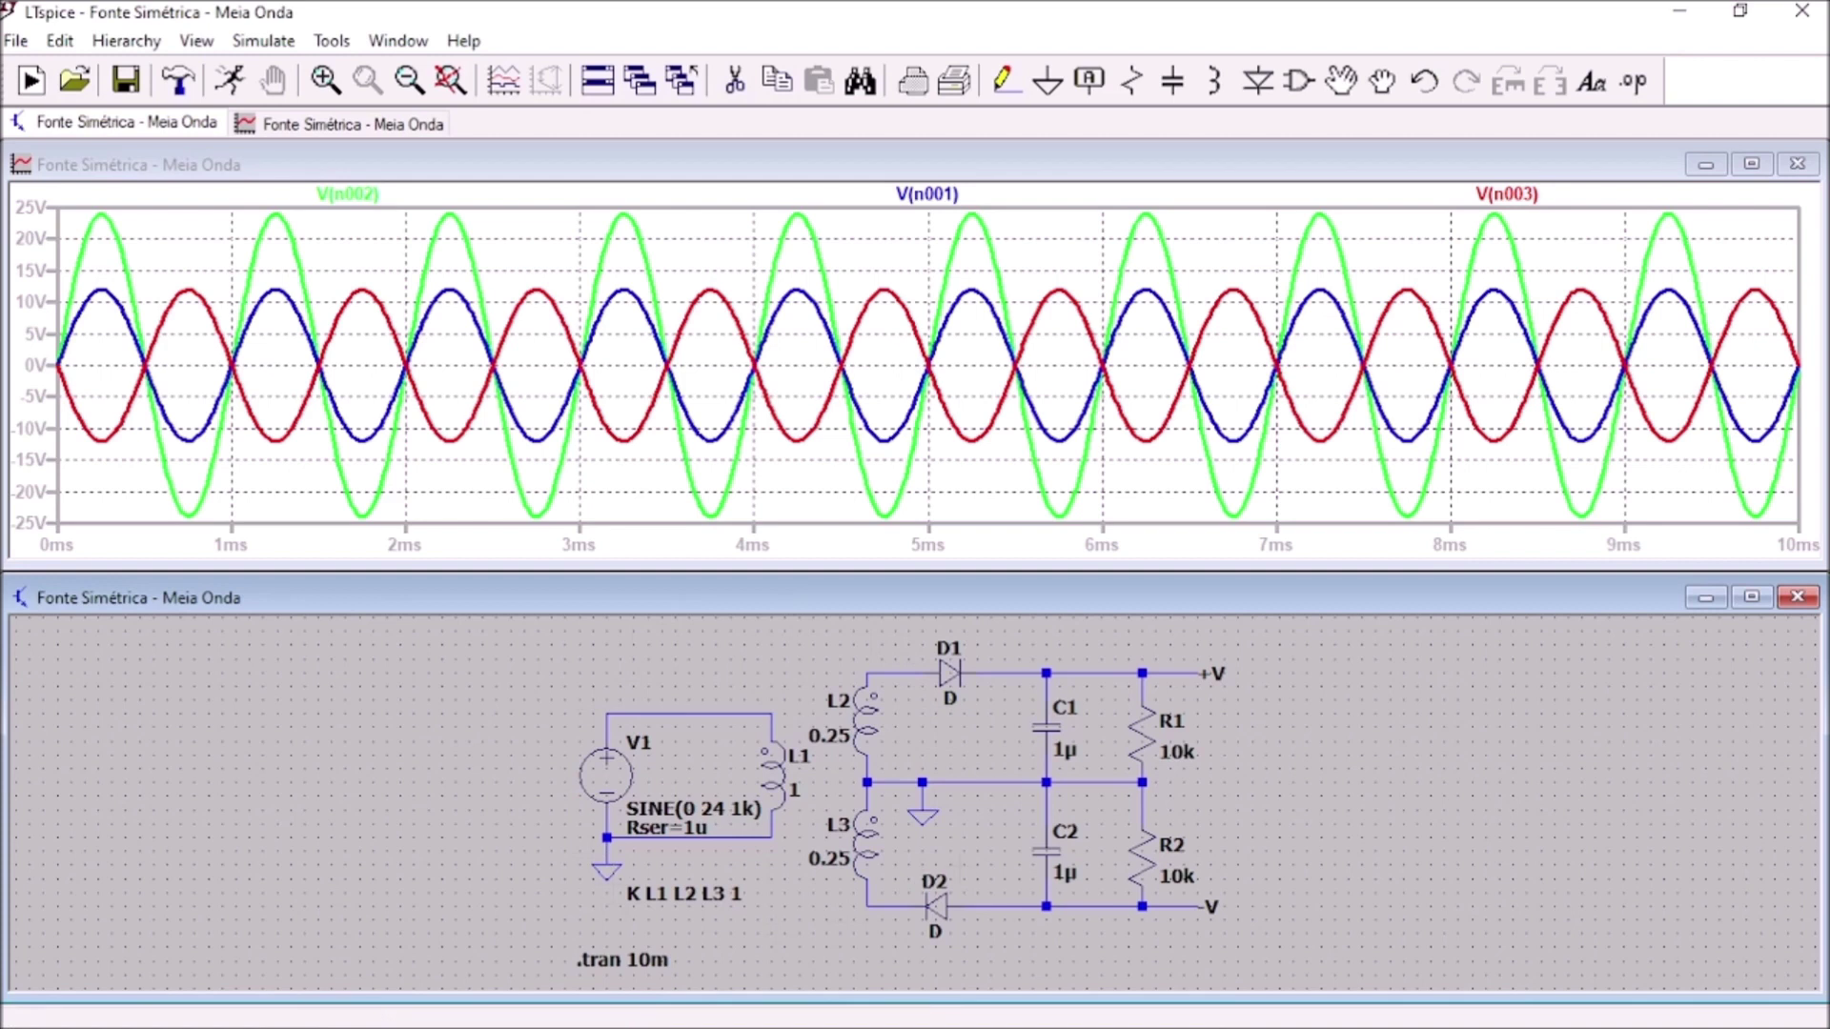
# - Delete the V(n003), V(n001) and V(n002) traces from the waveform plot
pyautogui.click(1299, 181)
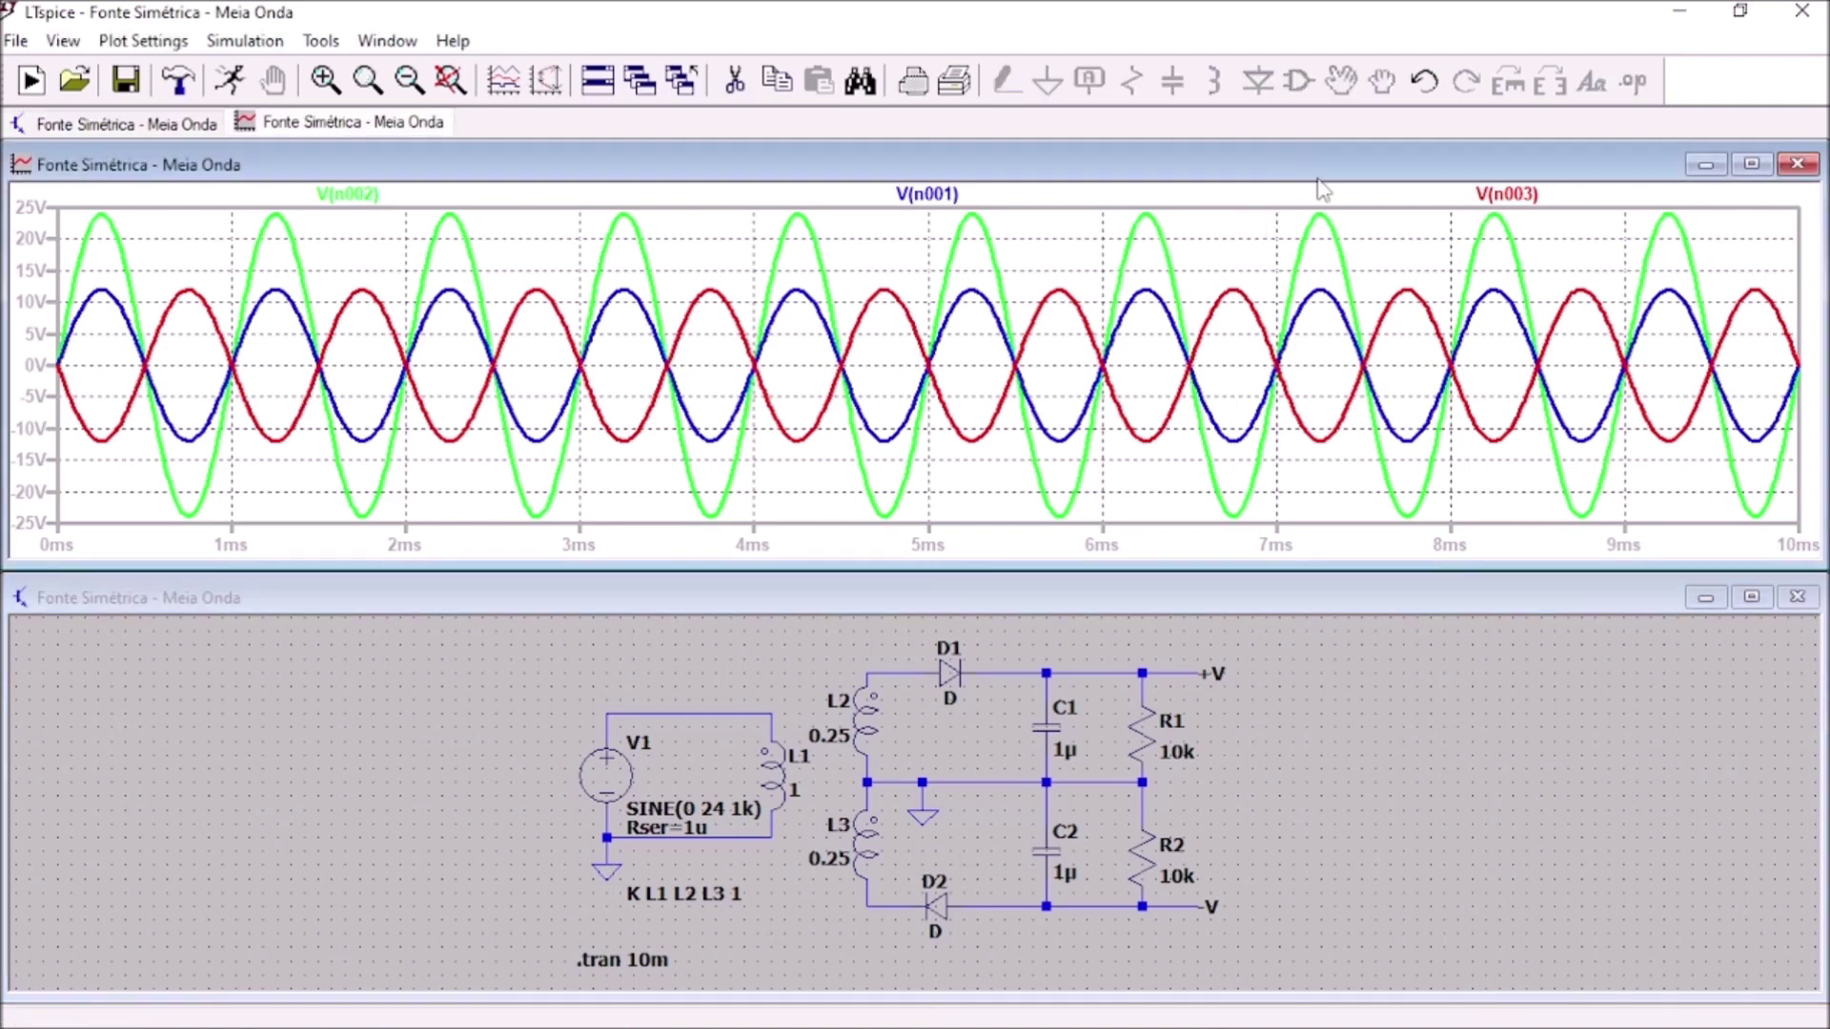
pyautogui.click(1504, 200)
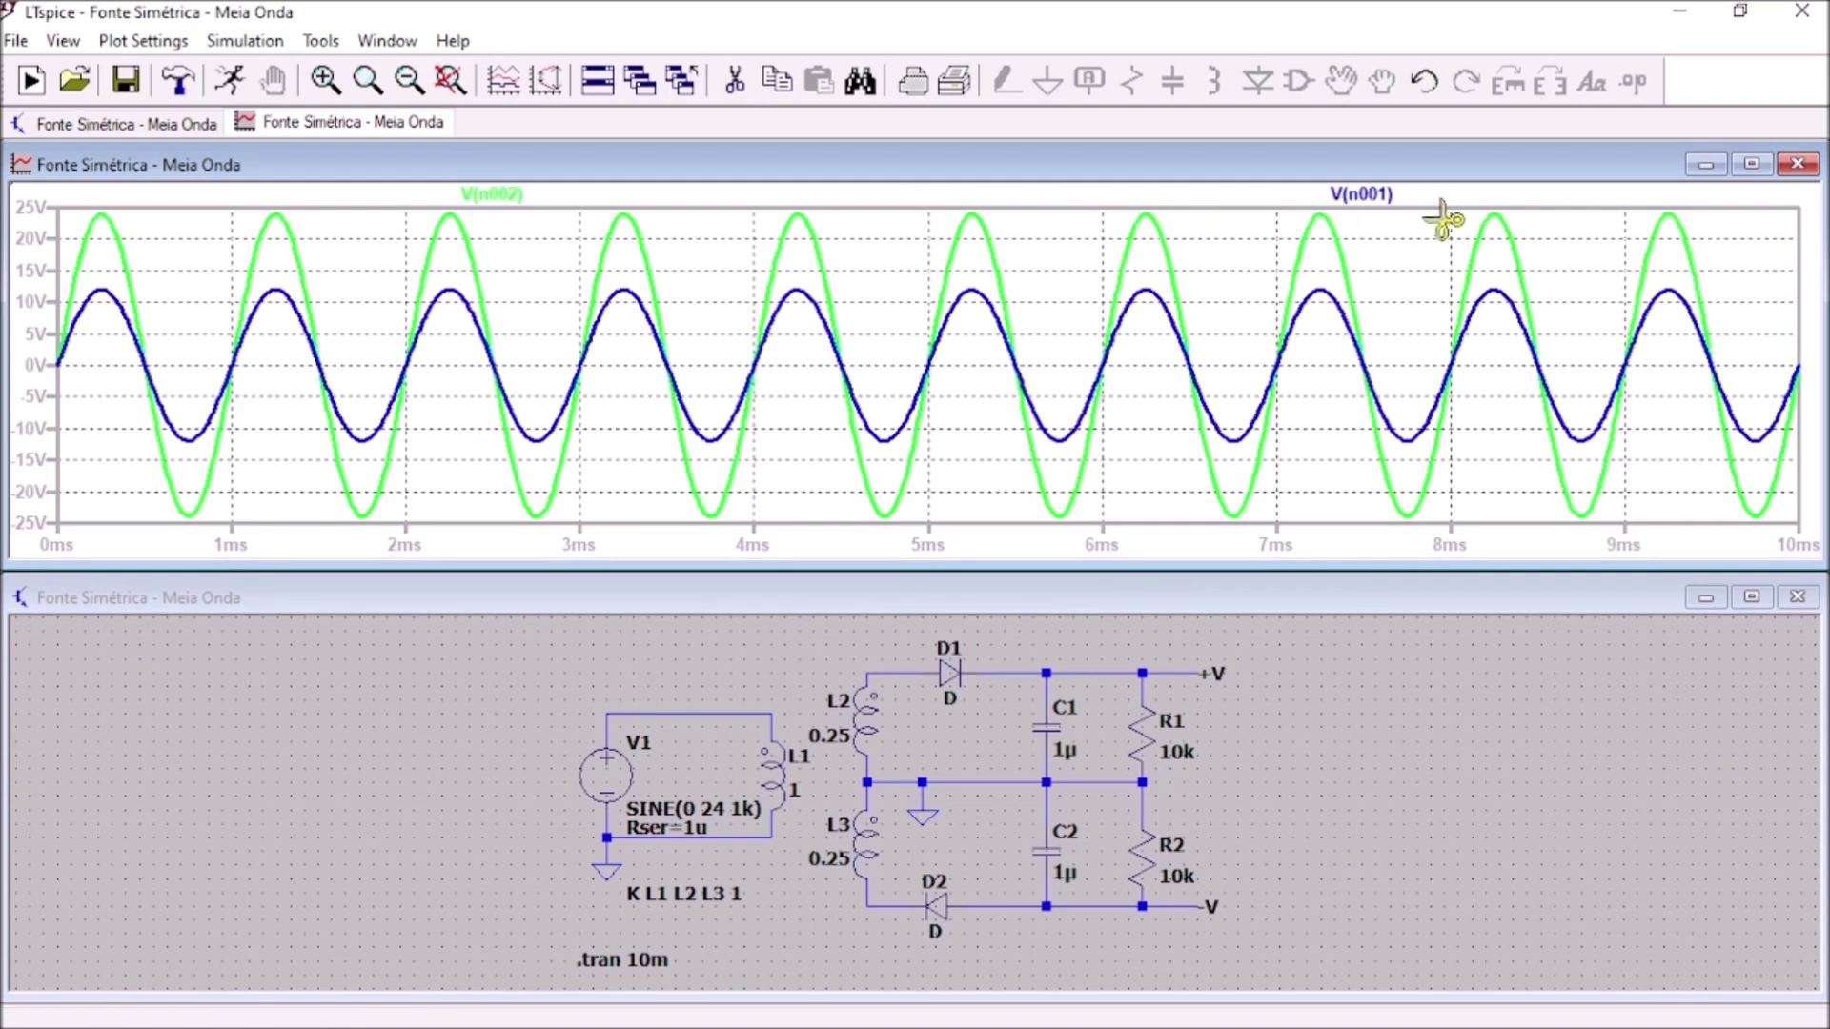
pyautogui.click(1367, 198)
pyautogui.click(910, 196)
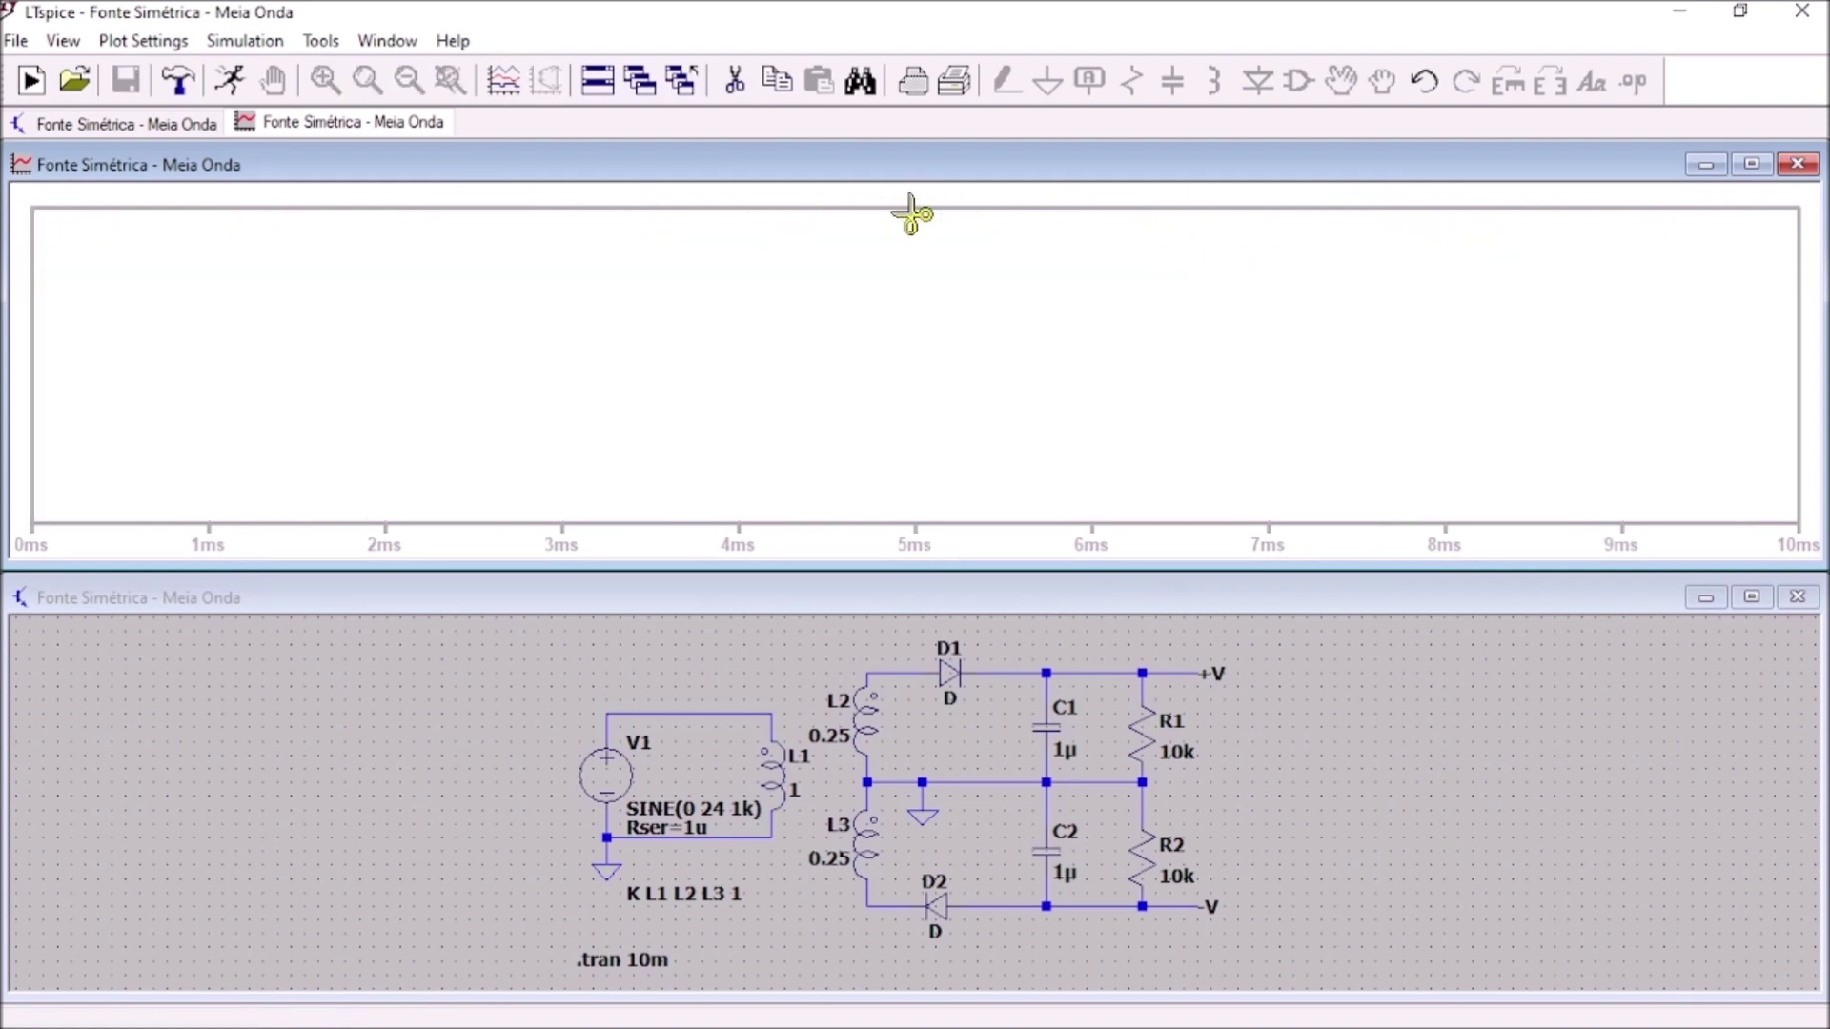
# - Plot the rectified output voltages at the +V and -V nets
pyautogui.click(845, 618)
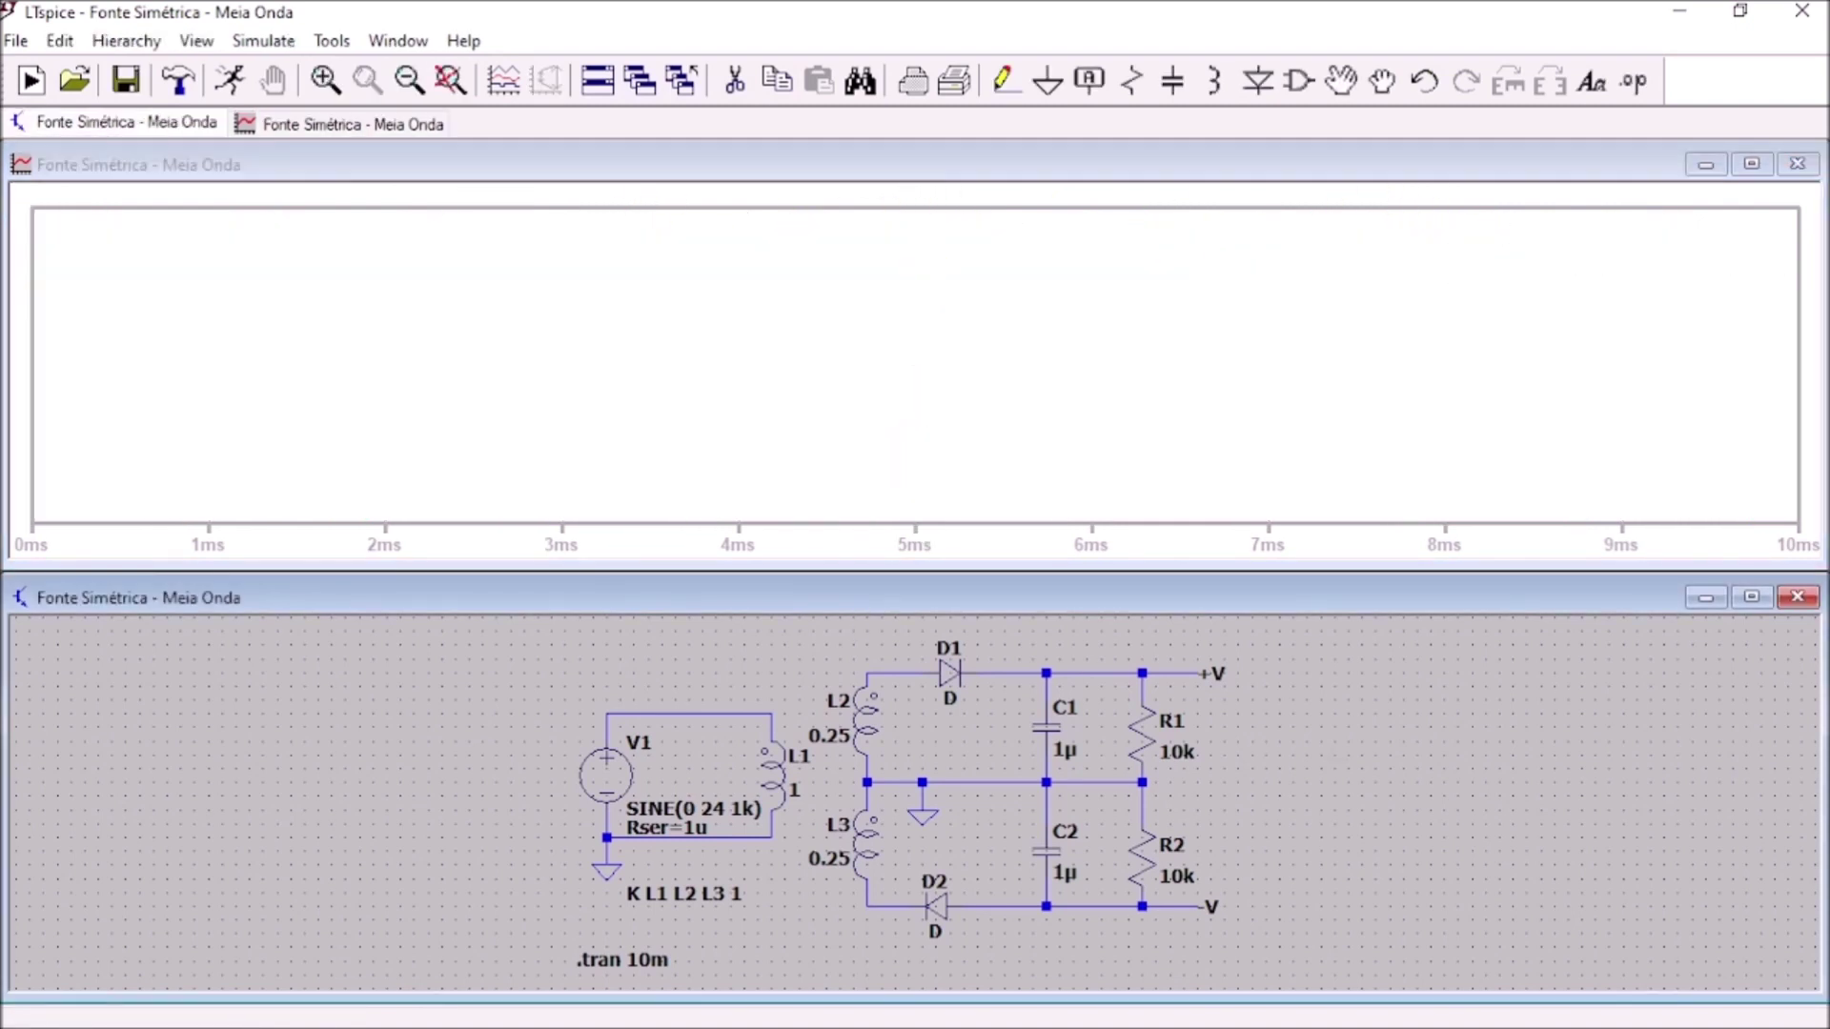
pyautogui.click(1176, 671)
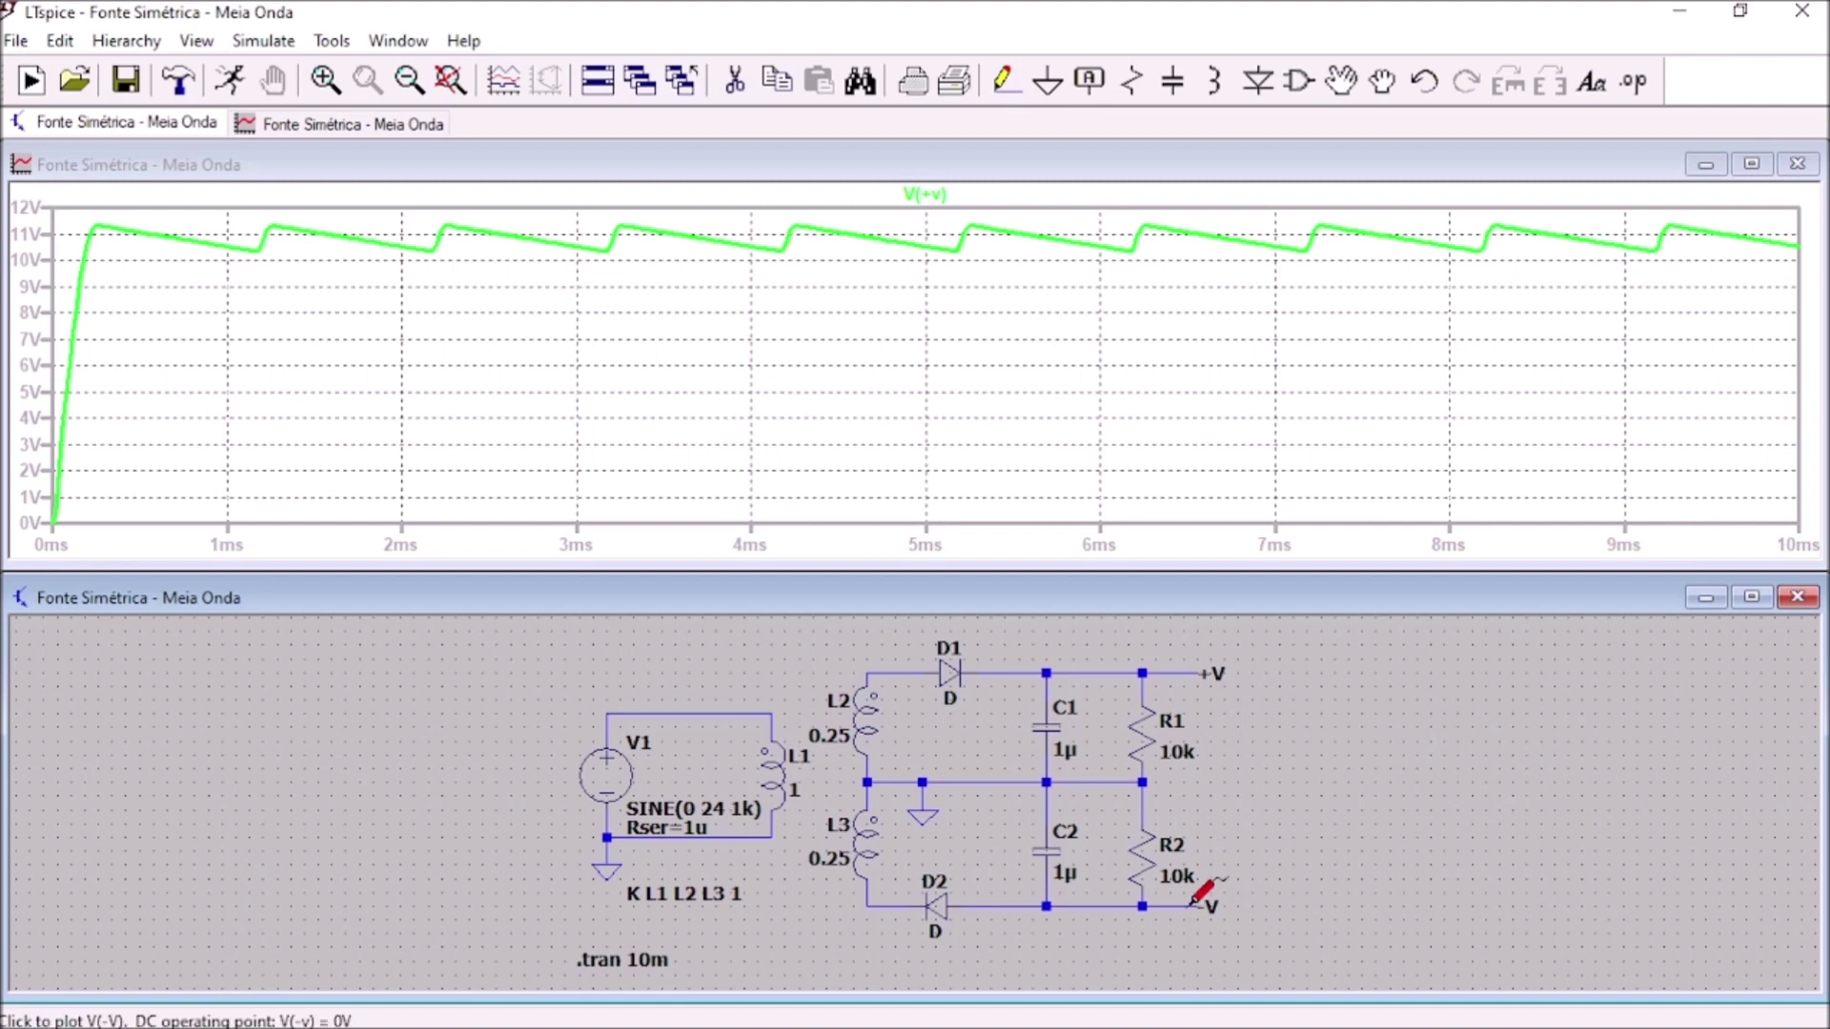
pyautogui.click(1203, 893)
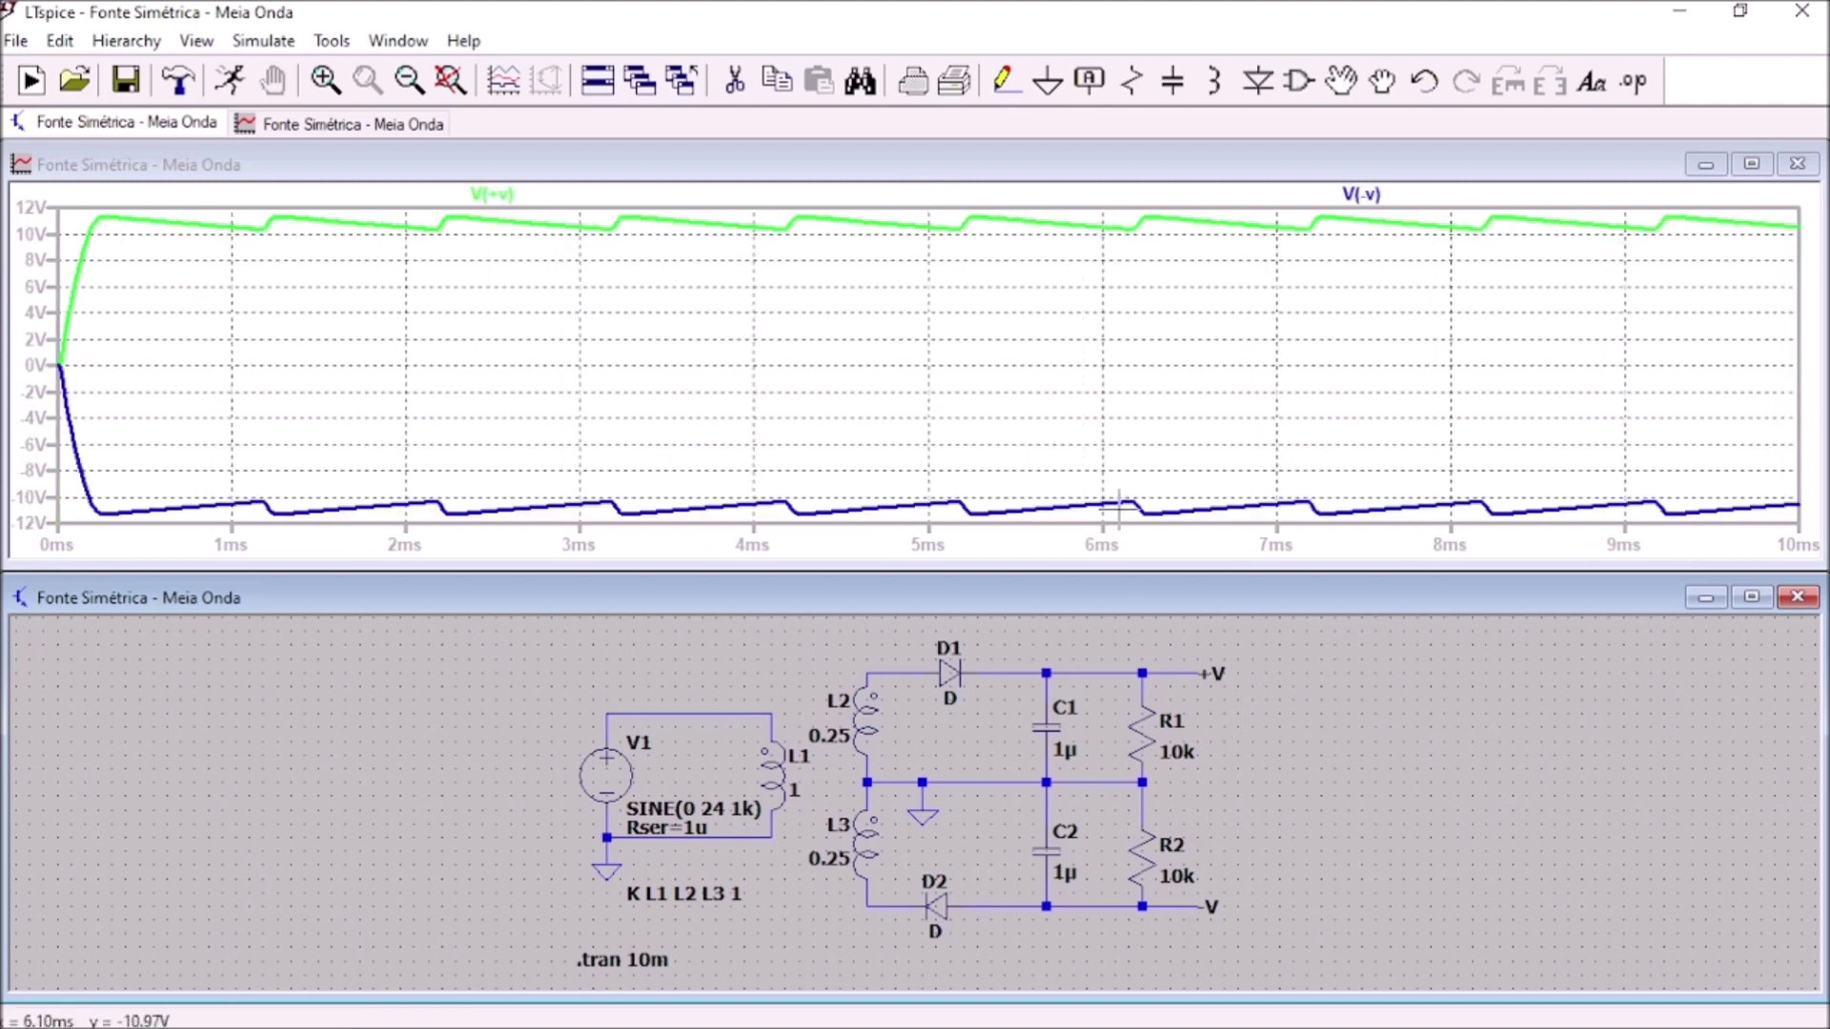